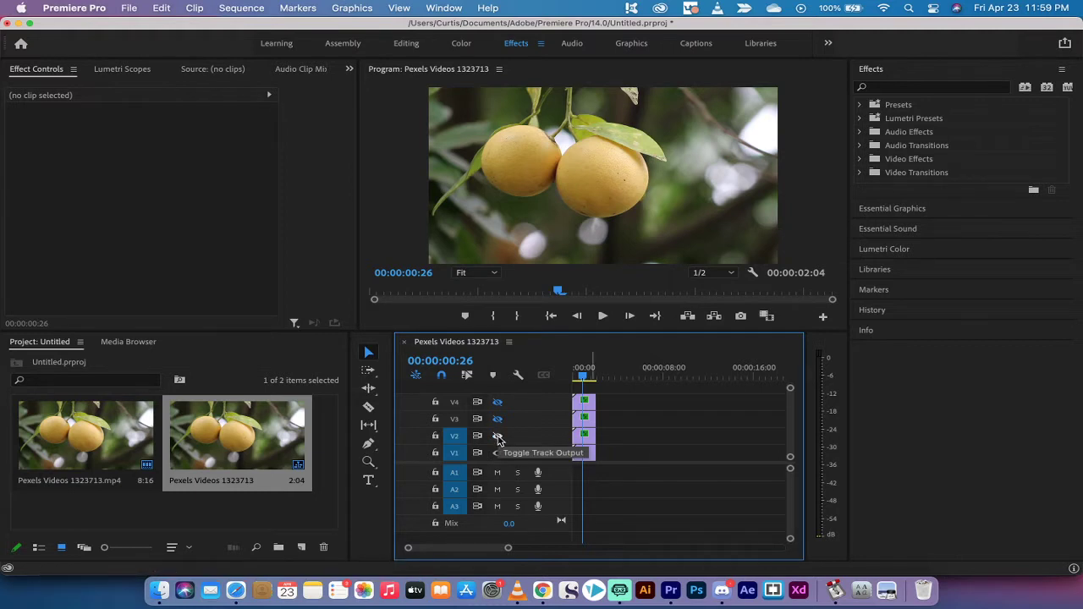
Toggle the V2, V3 and V4 track outputs to compare, leaving V3 and V4 visible and V2 hidden.
click(498, 435)
click(499, 437)
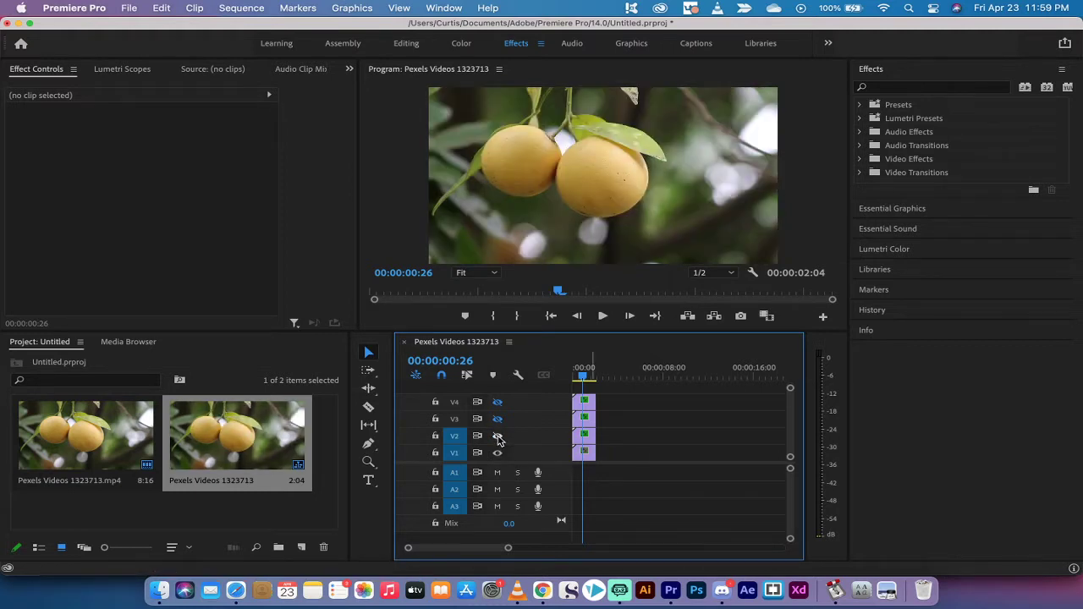
click(498, 437)
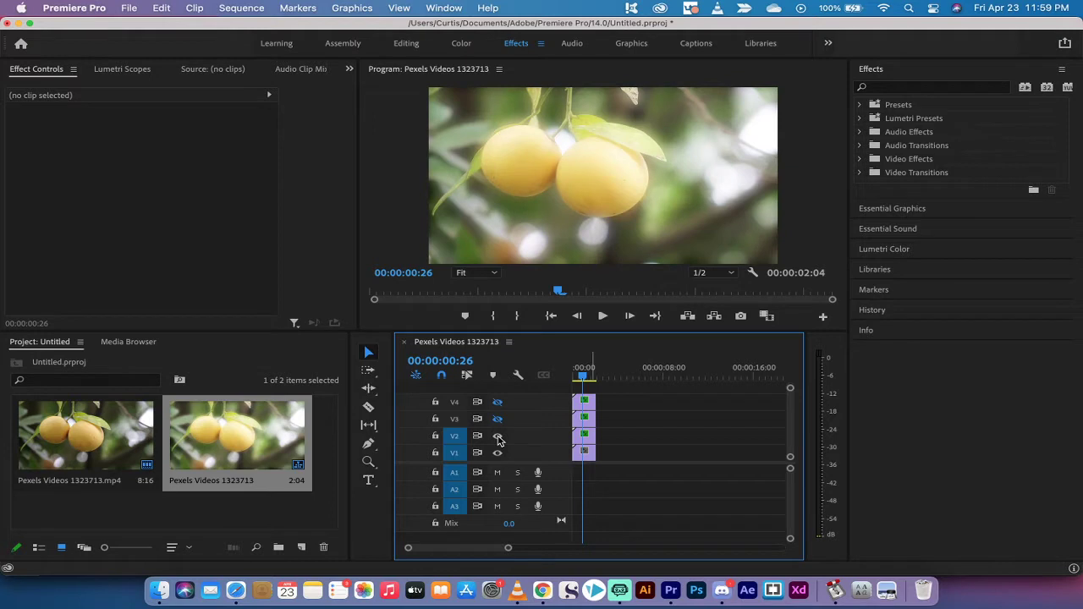
click(497, 418)
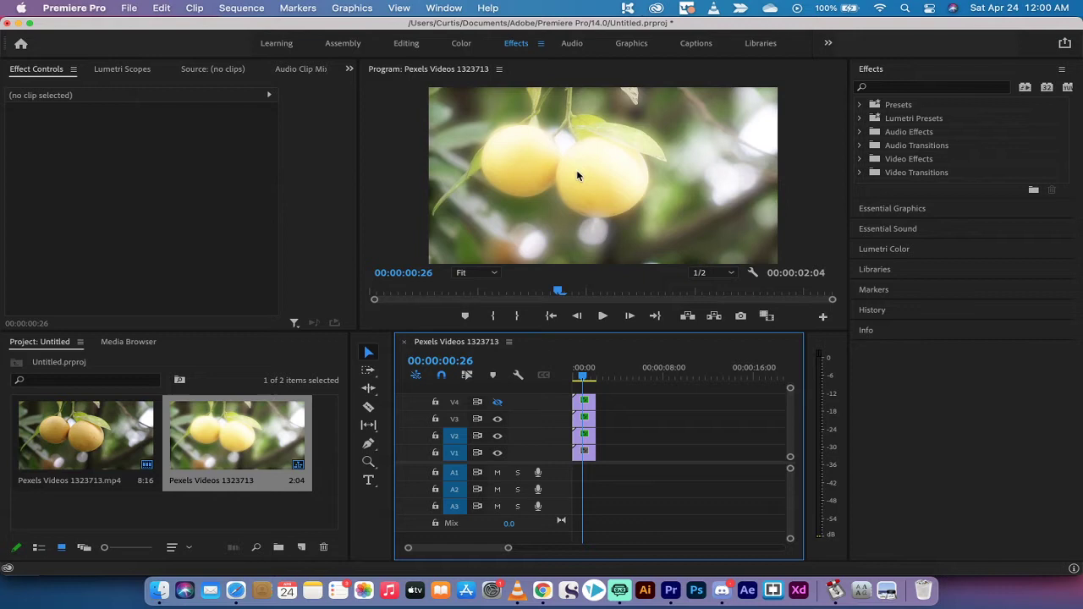
click(497, 401)
click(499, 436)
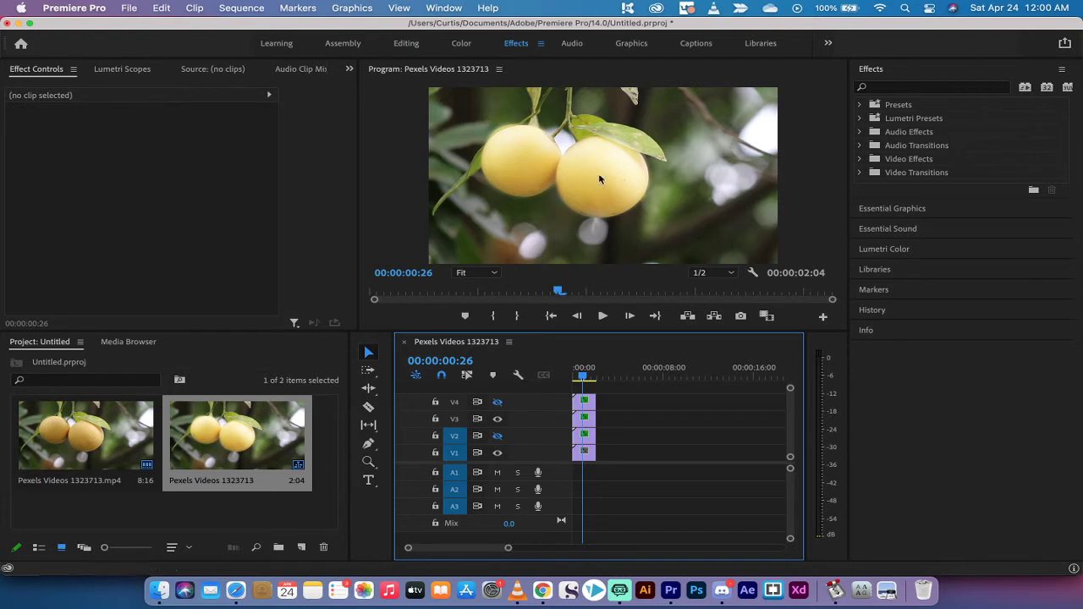
click(499, 437)
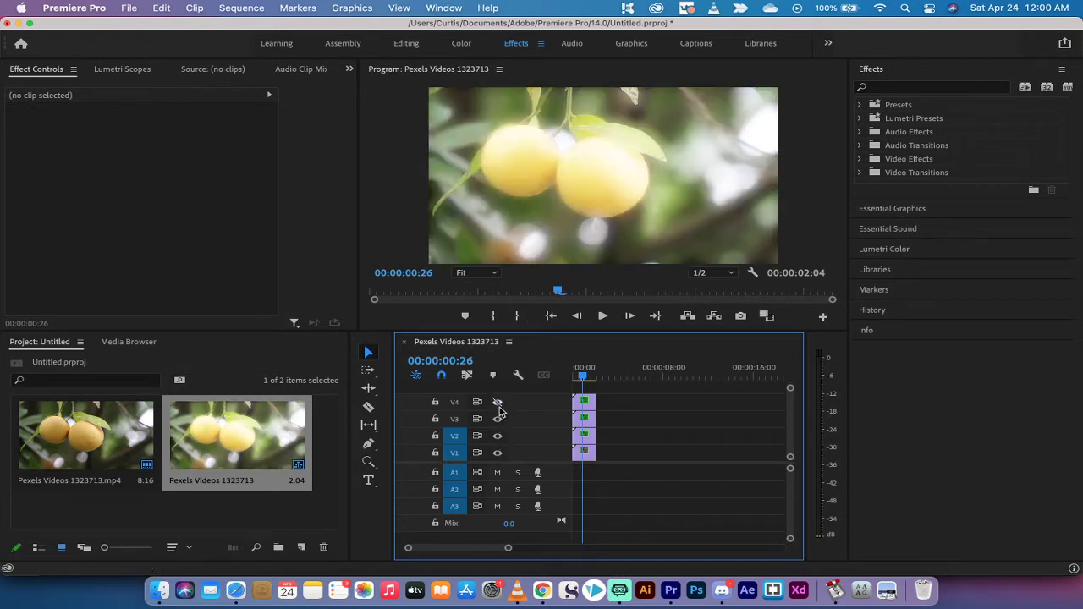
click(497, 402)
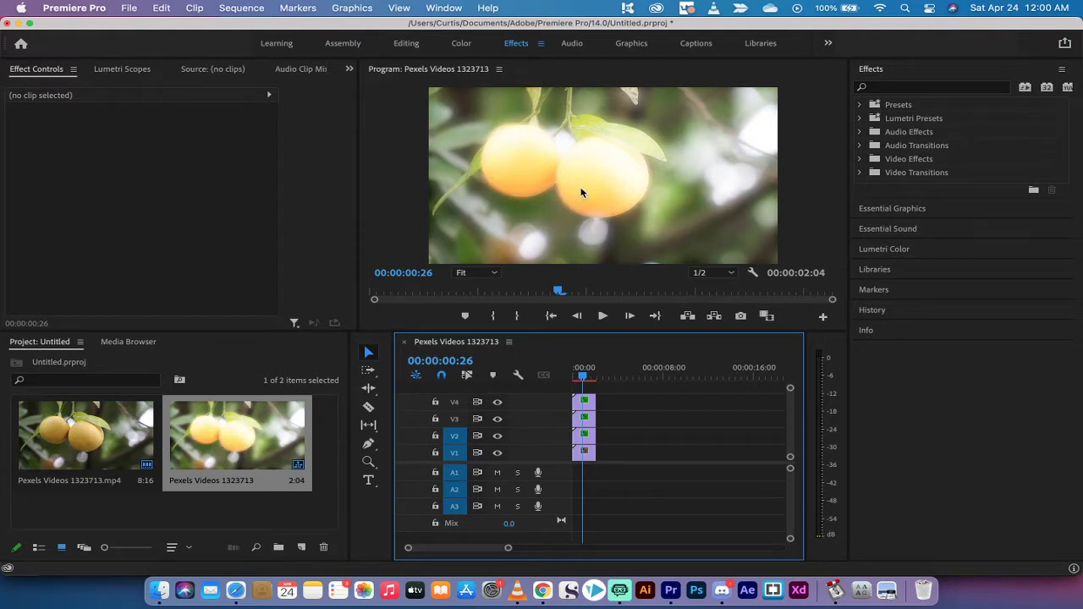
click(498, 435)
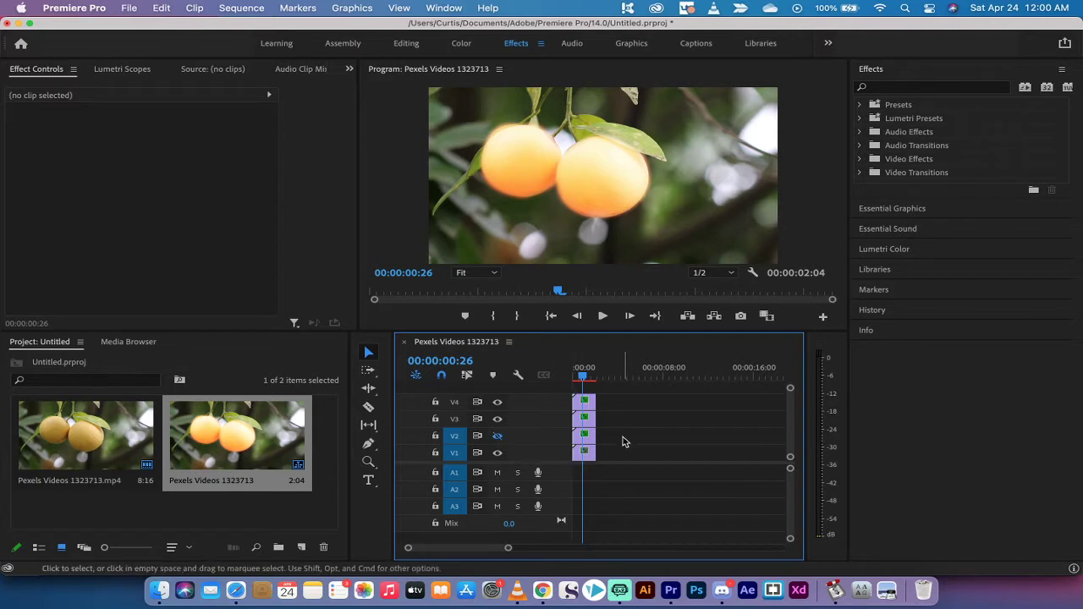
Delete the clips on V2–V4 and the existing sequence from the project.
drag(622, 441, 574, 404)
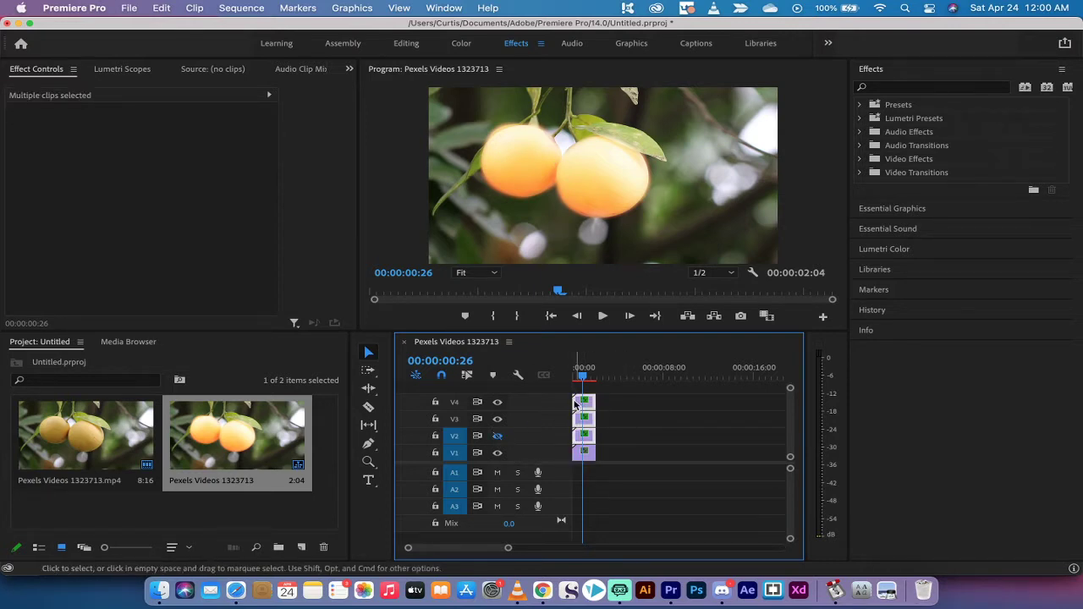
key(Delete)
click(248, 449)
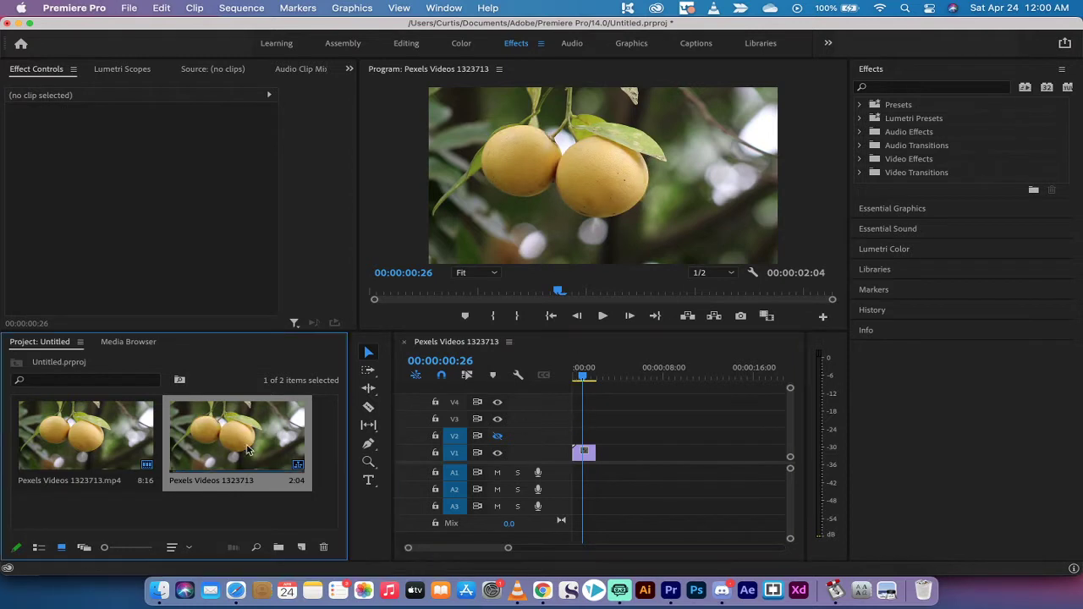
key(Delete)
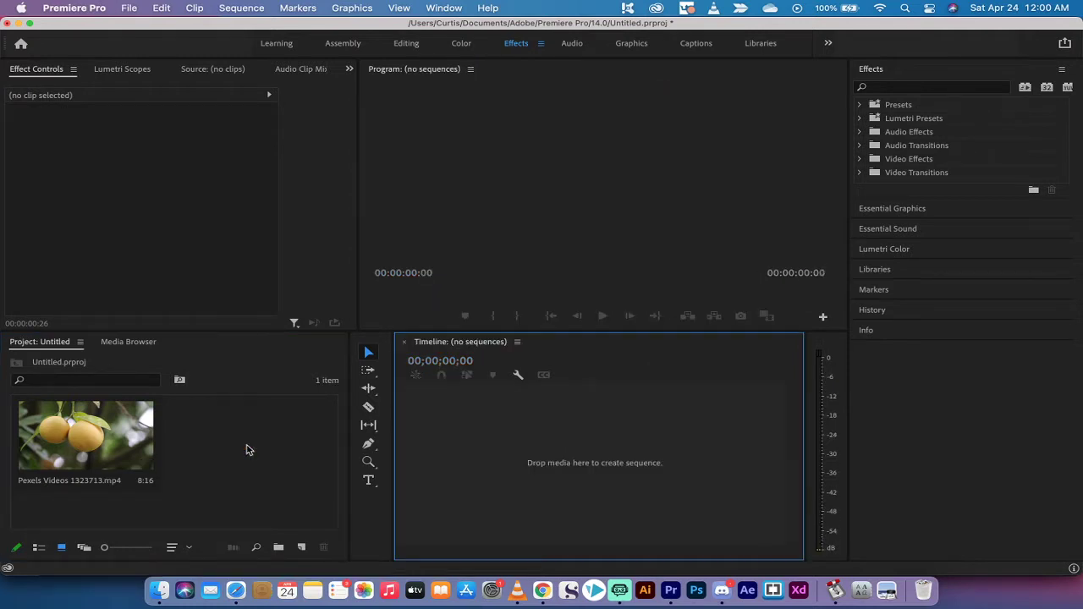
Create a new sequence from the fruit clip and trim its end at 00:00:01:26.
click(163, 440)
click(95, 421)
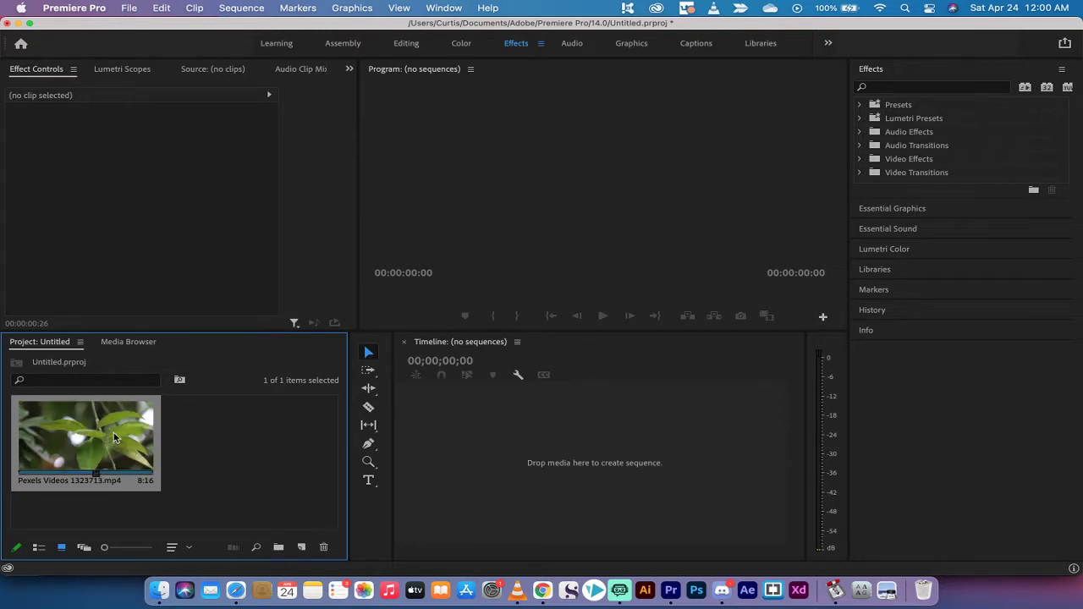
drag(70, 436, 509, 456)
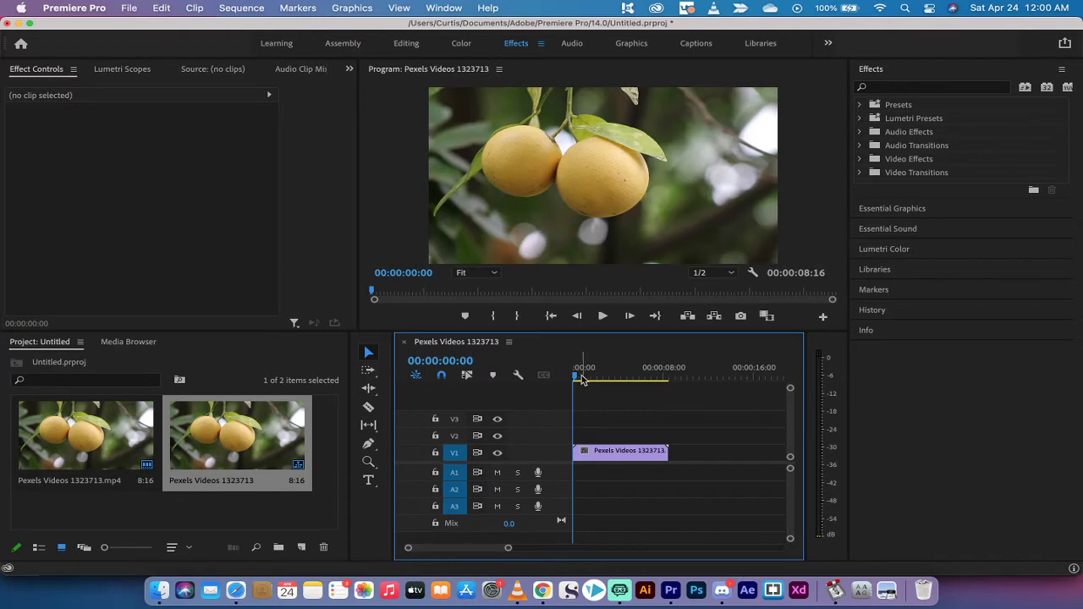
drag(576, 377, 598, 379)
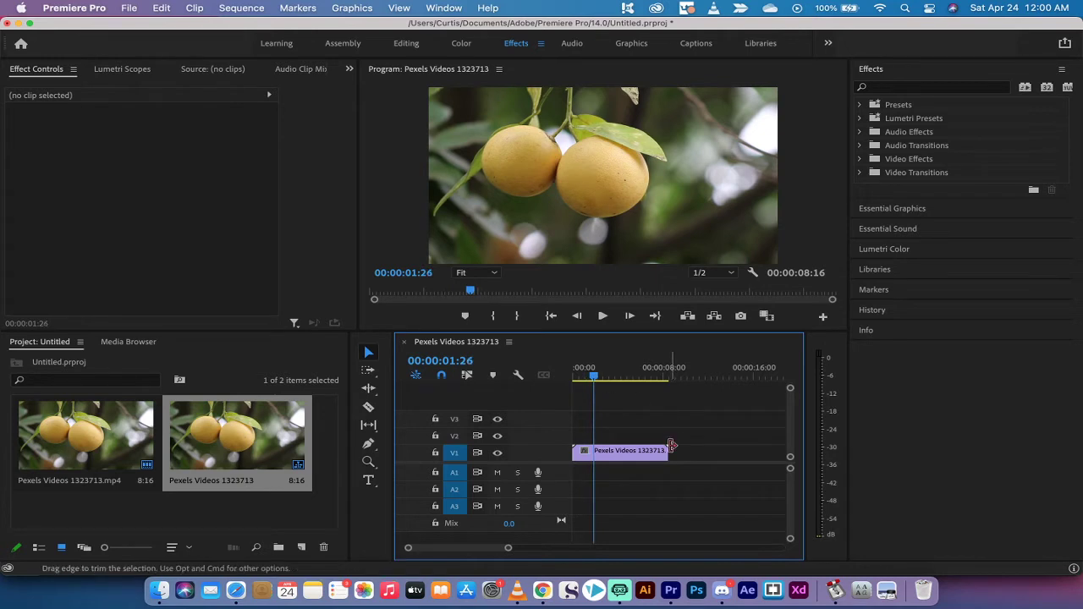
drag(670, 451, 593, 449)
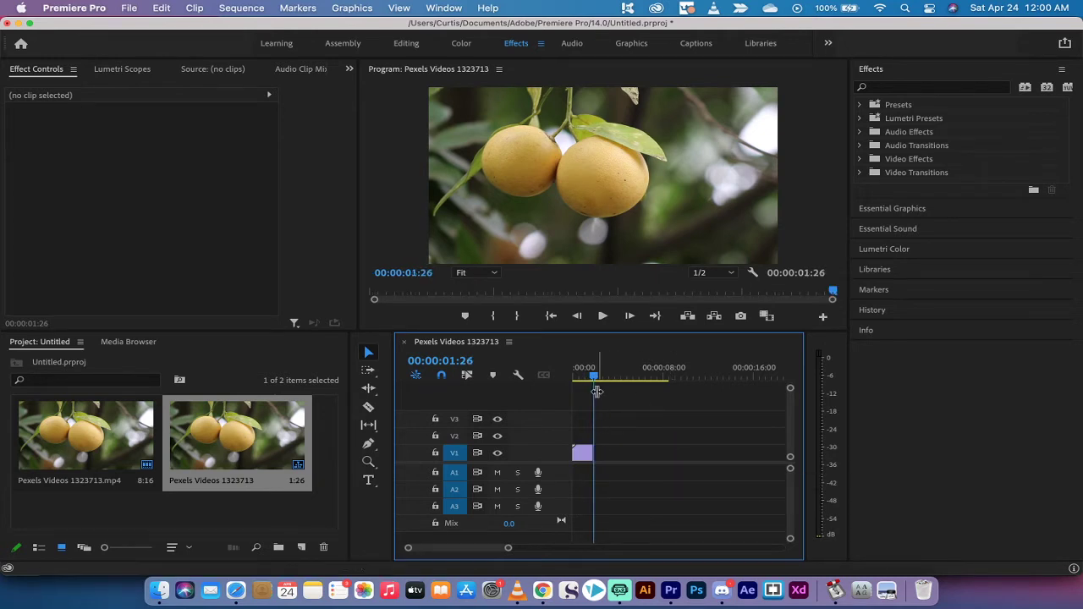
Play back the trimmed clip, then Option-drag the V1 clip up to duplicate it onto V2.
key(Home)
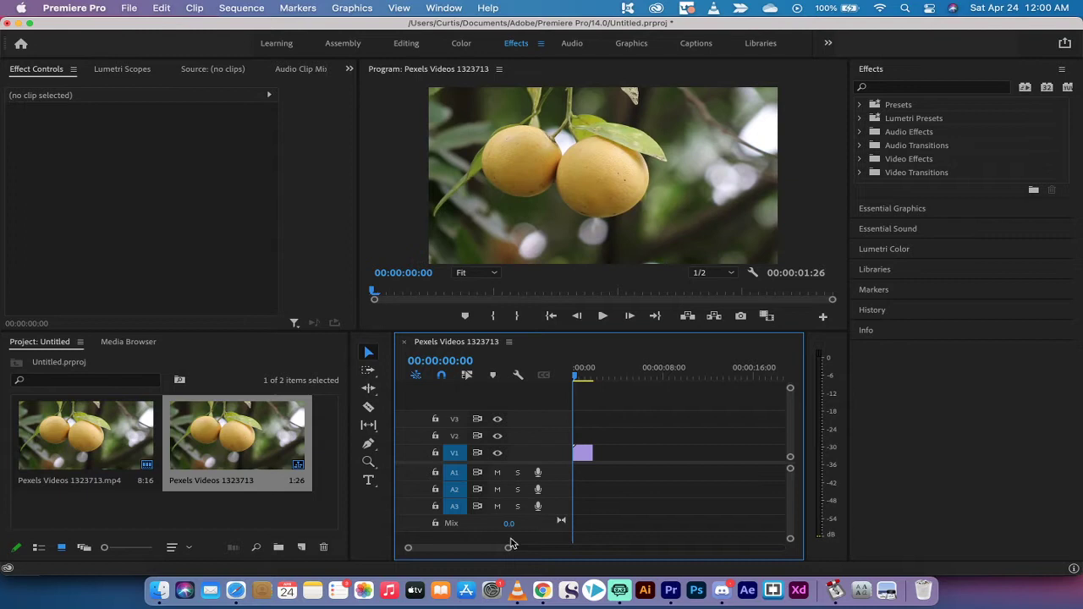
drag(507, 548, 478, 548)
key(space)
key(space)
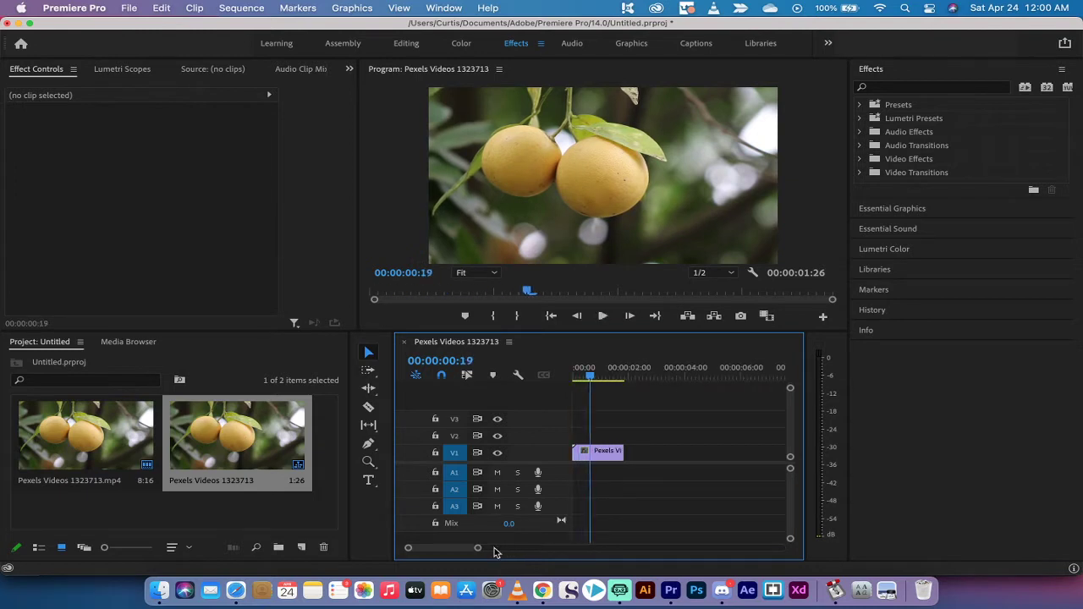
drag(592, 375, 552, 376)
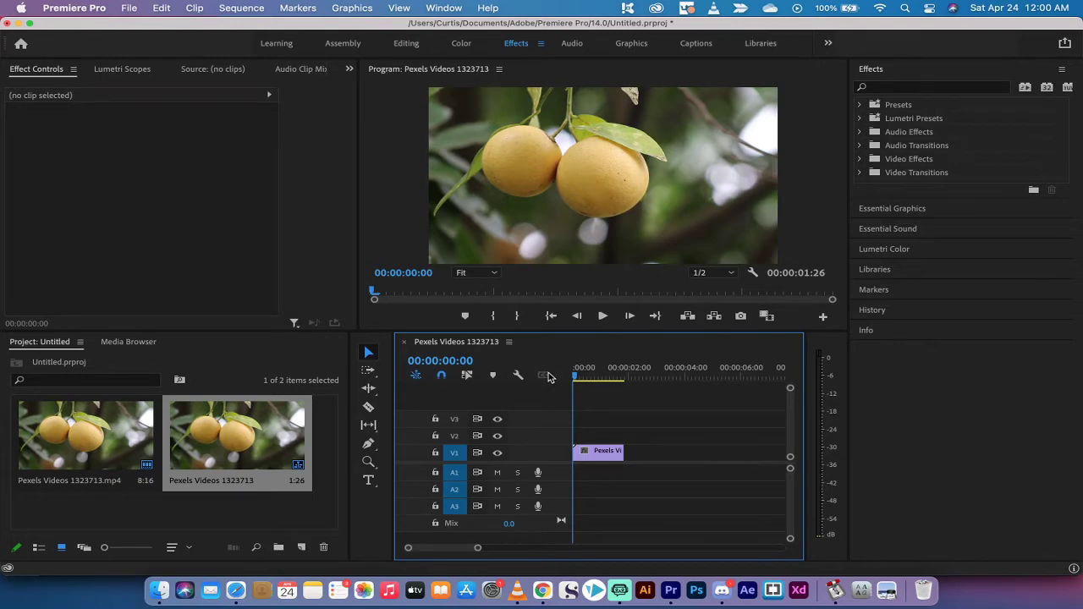
click(594, 455)
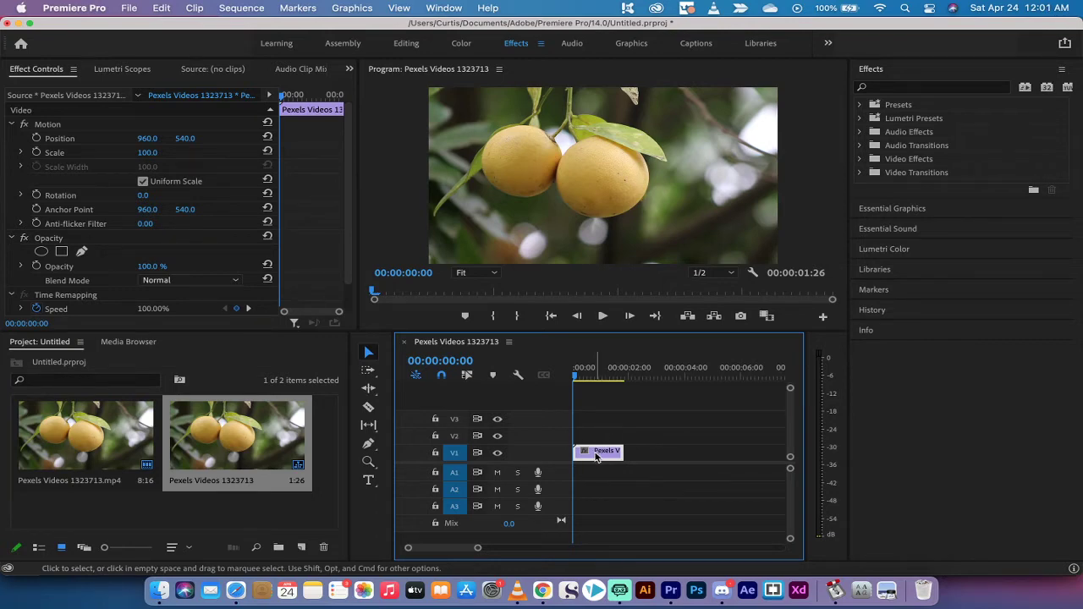
drag(596, 457, 596, 436)
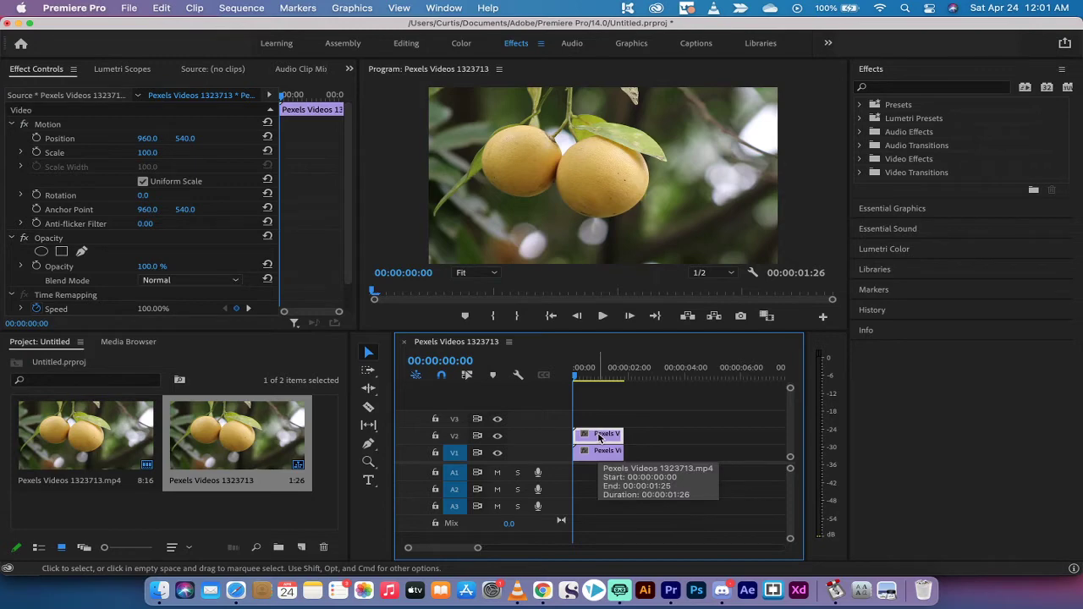
Search Effects for 'fast bl' and drag Fast Blur onto the V2 clip.
click(919, 90)
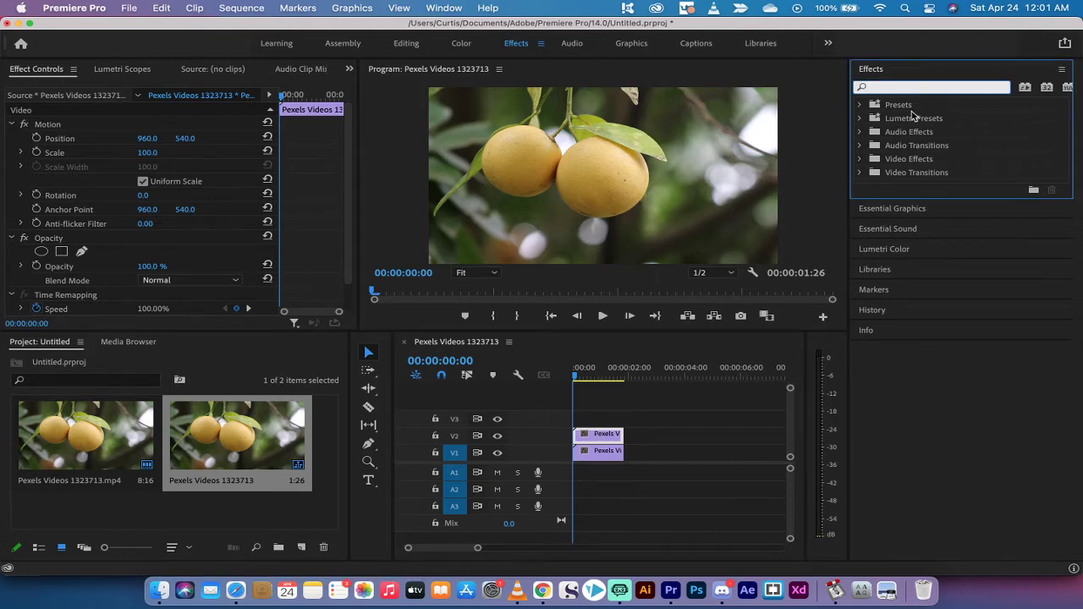
text(fas)
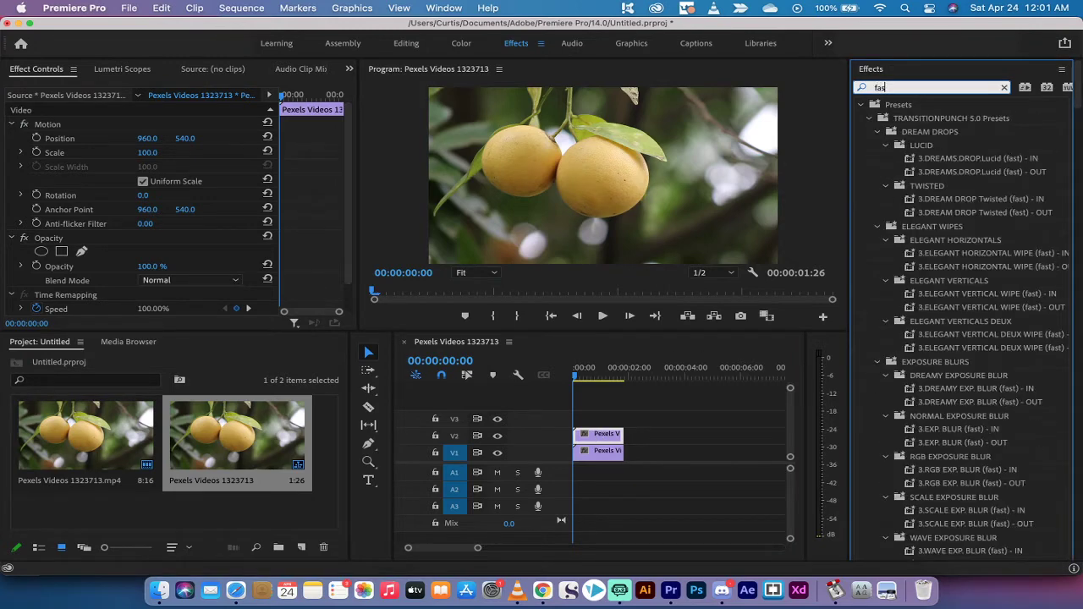
text(t blur)
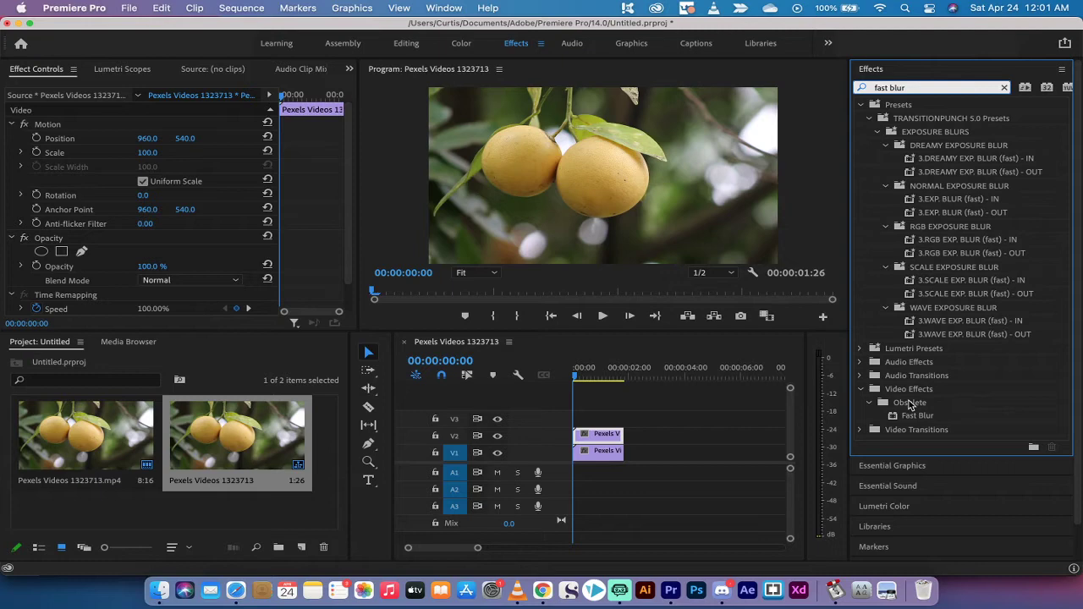
click(914, 416)
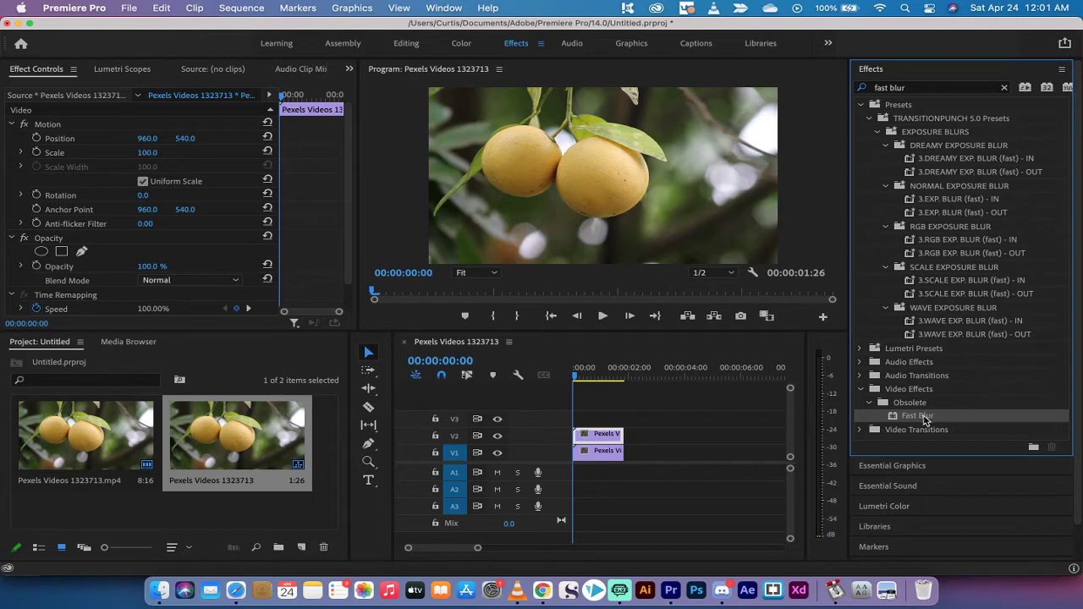
drag(925, 420, 592, 435)
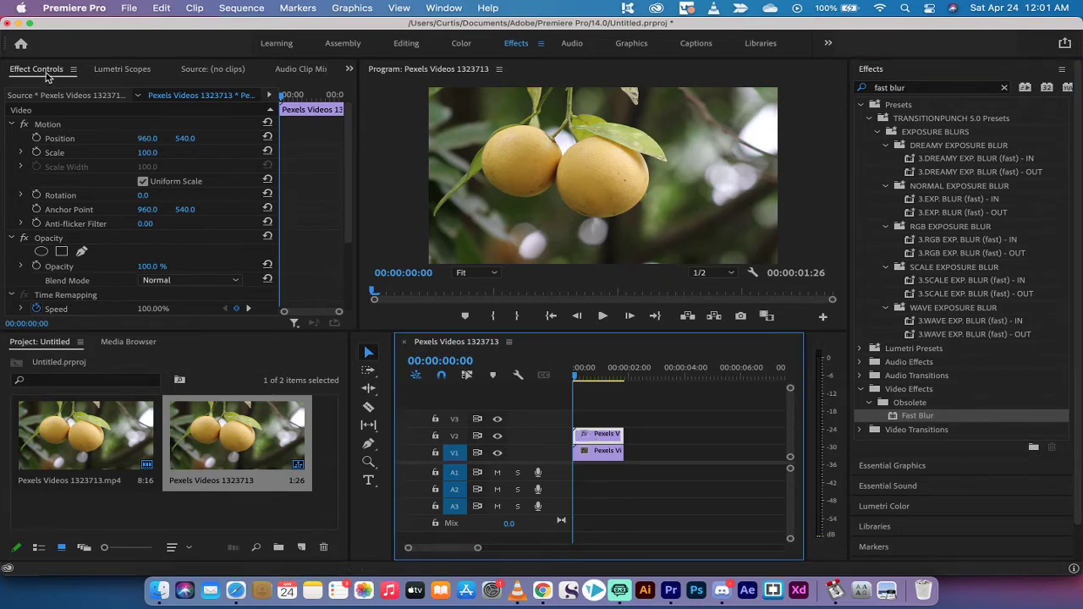
Show the Effect Controls panel from the Window menu.
click(446, 8)
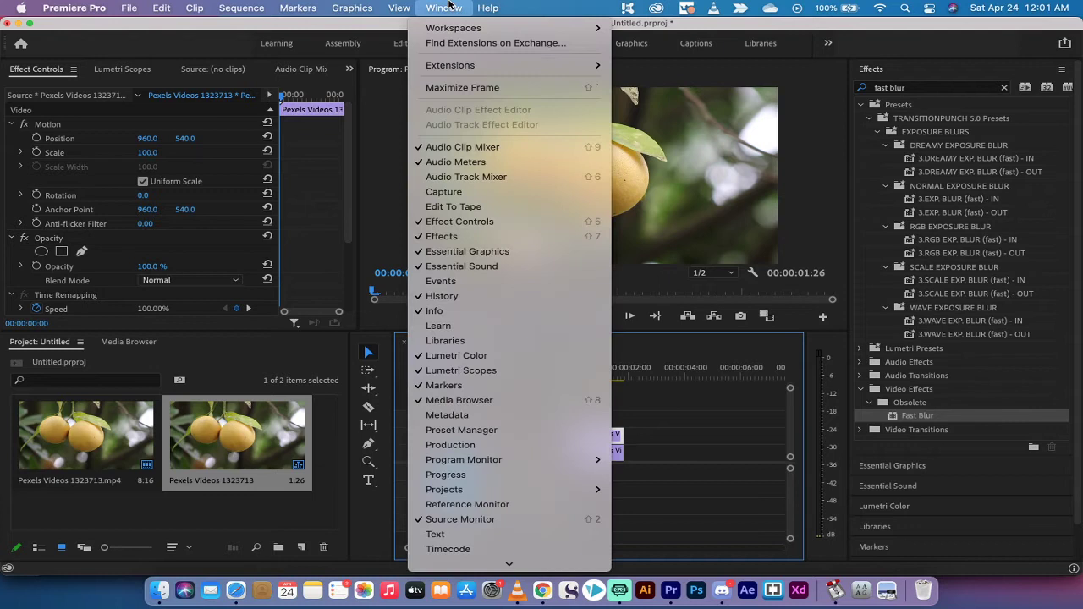
click(479, 223)
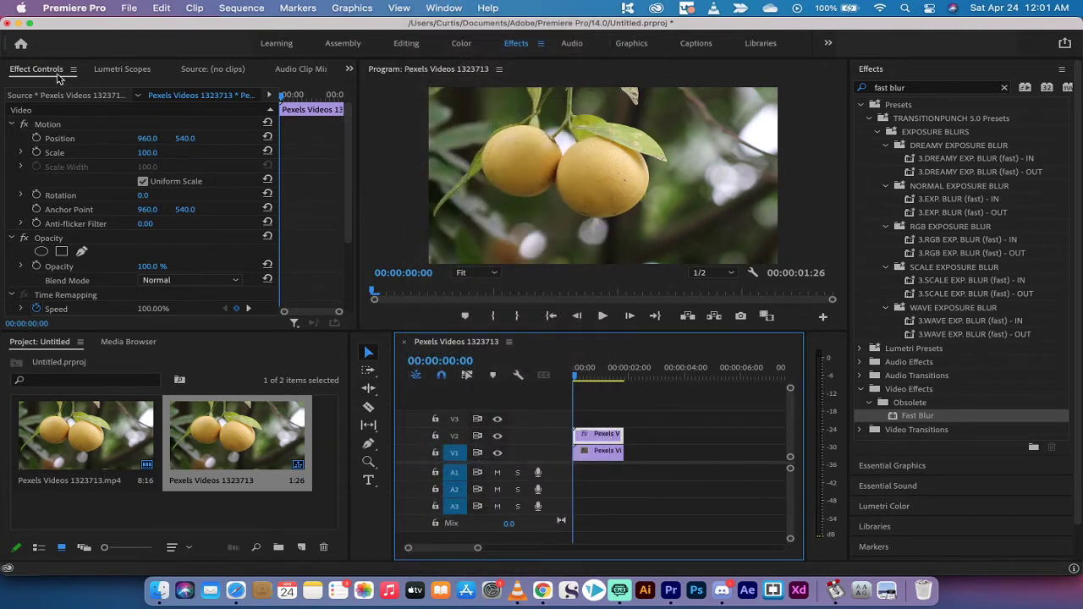
Raise the V2 clip's Fast Blur Blurriness to 80 and turn on Repeat Edge Pixels.
drag(351, 166, 351, 249)
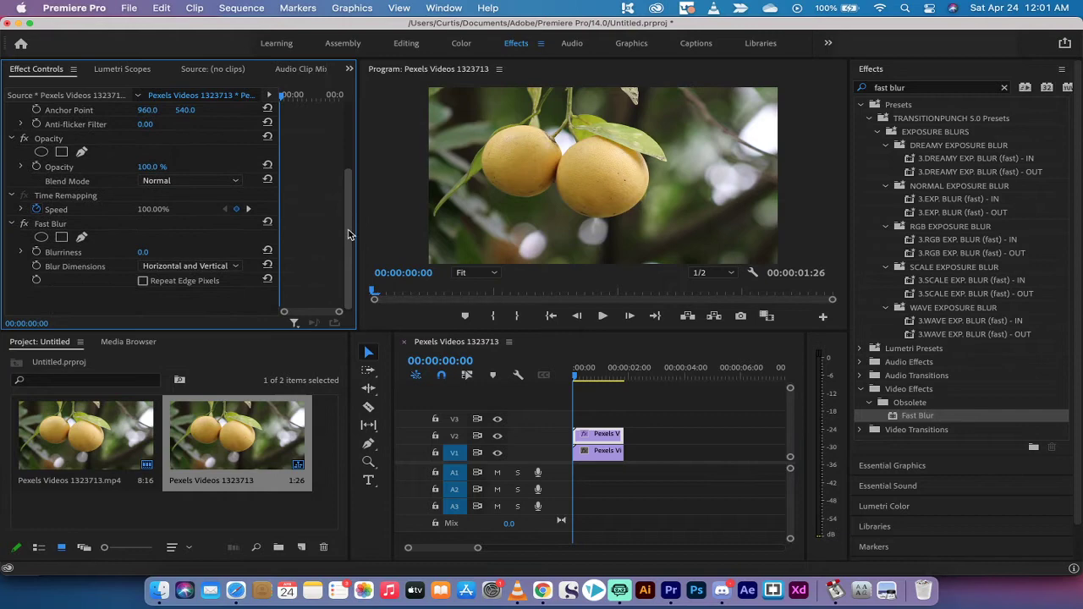
click(51, 222)
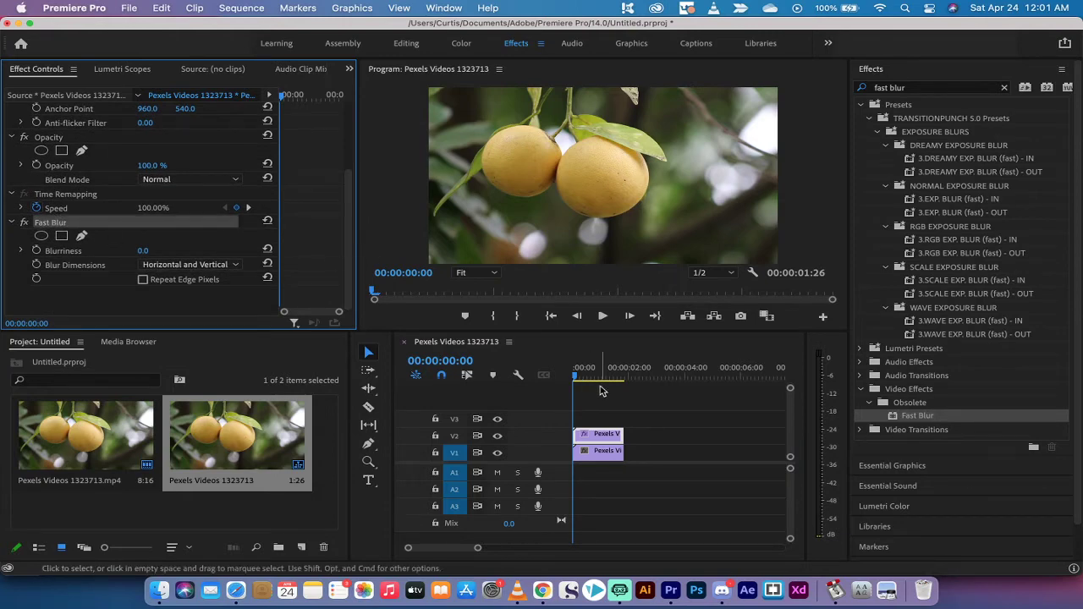
click(598, 437)
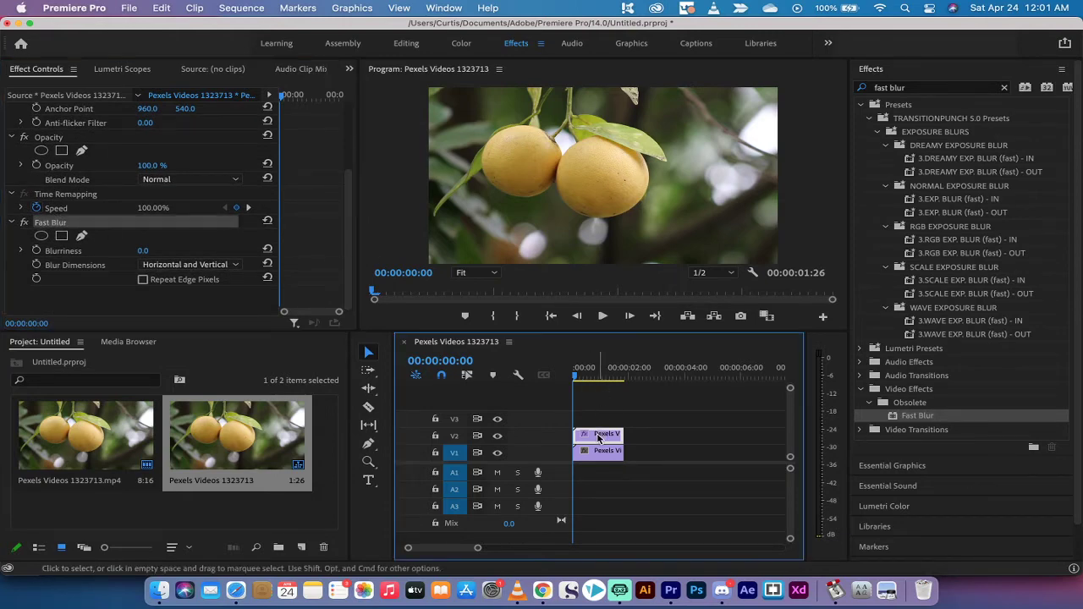
click(123, 254)
drag(142, 251, 215, 250)
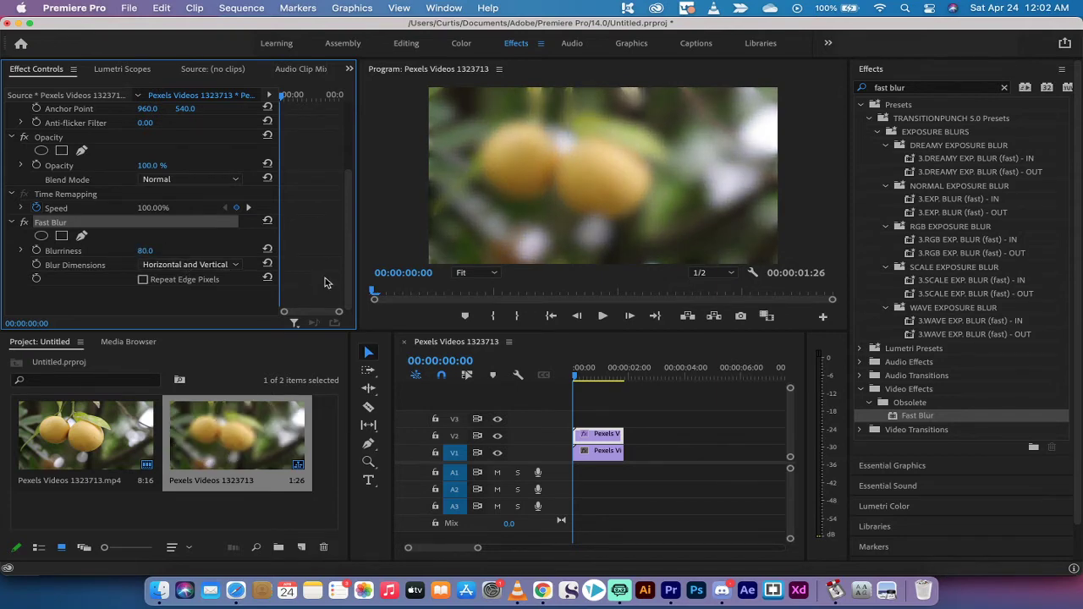
click(144, 280)
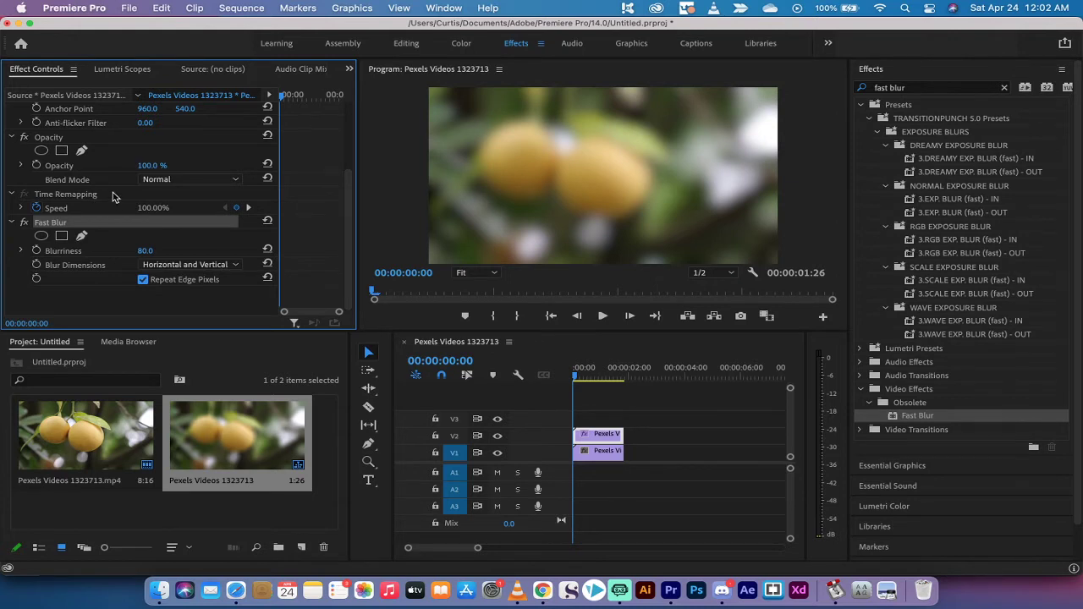
Select the V2 clip's Opacity effect in Effect Controls.
click(64, 167)
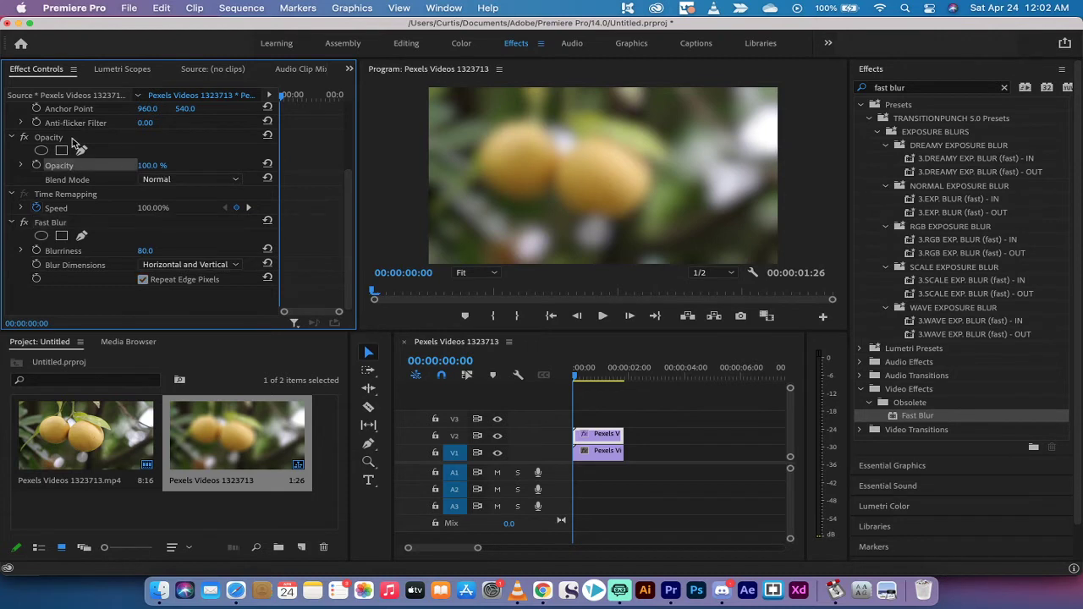
click(57, 139)
click(57, 167)
Set the V2 Opacity blend mode to Screen and toggle track V2 to compare the glow.
click(171, 181)
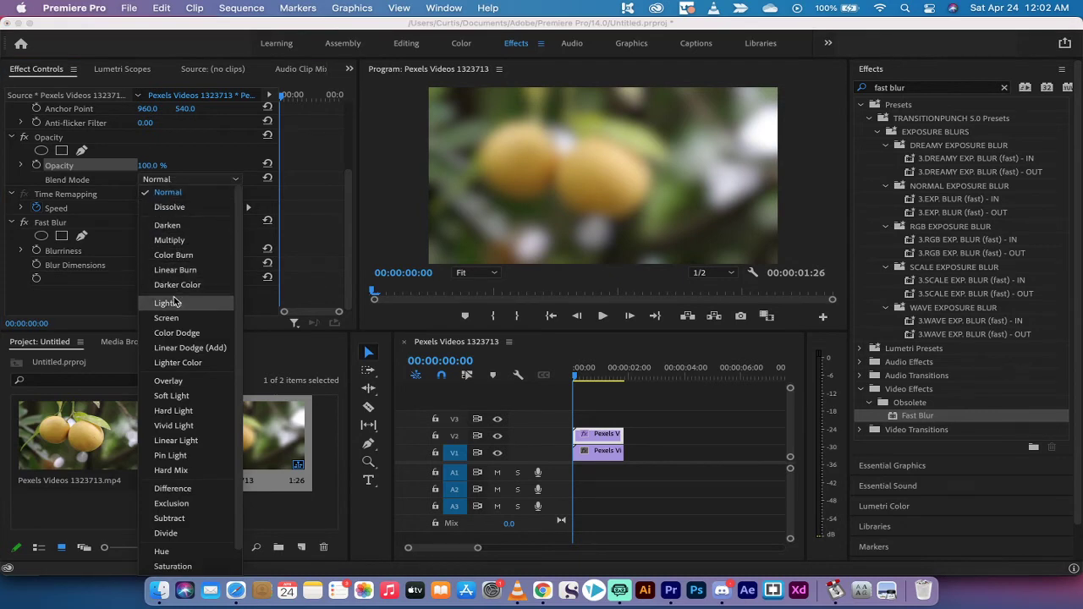
click(187, 320)
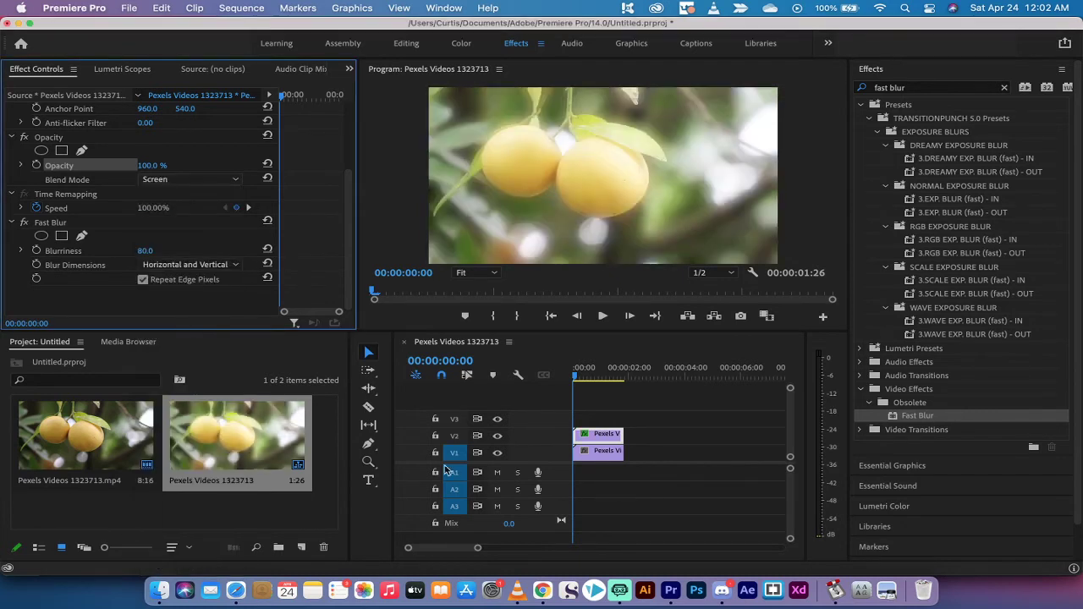
click(499, 437)
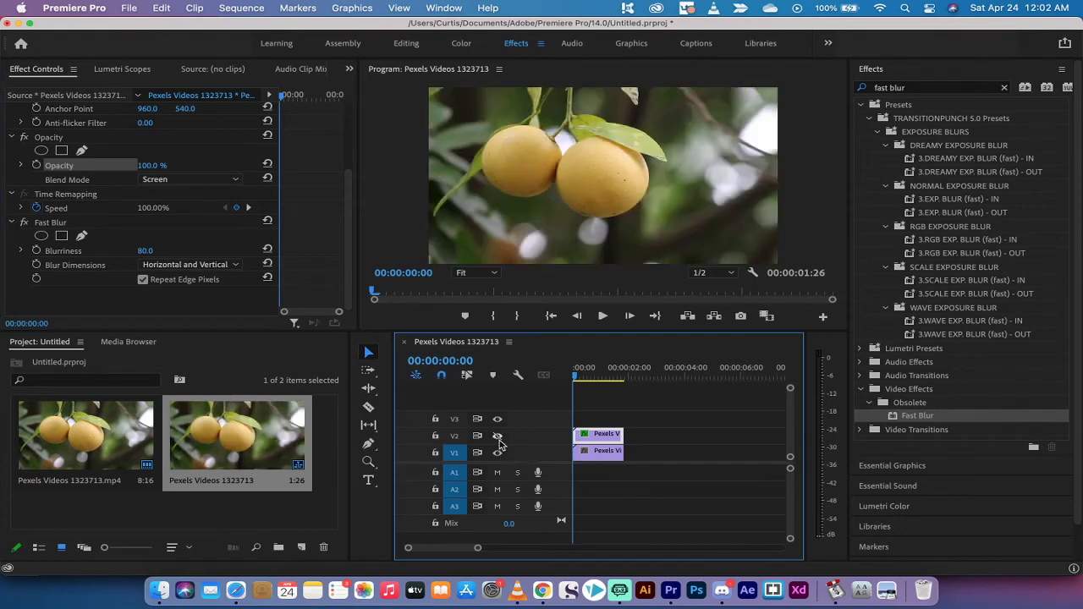
click(498, 437)
click(498, 437)
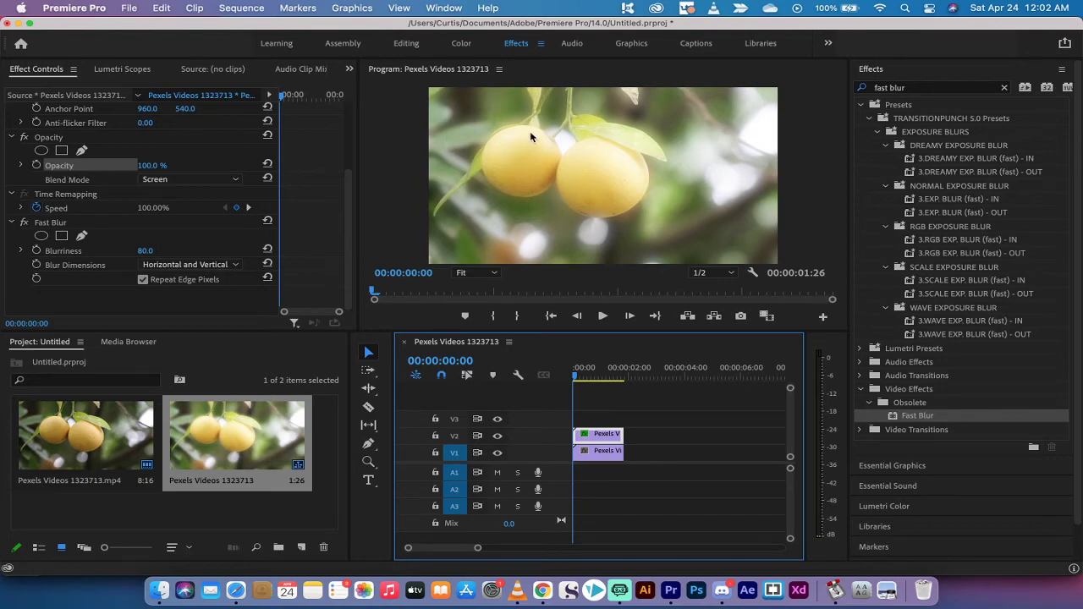
Start a free-draw bezier Opacity mask and trace curved points around the left orange.
click(53, 137)
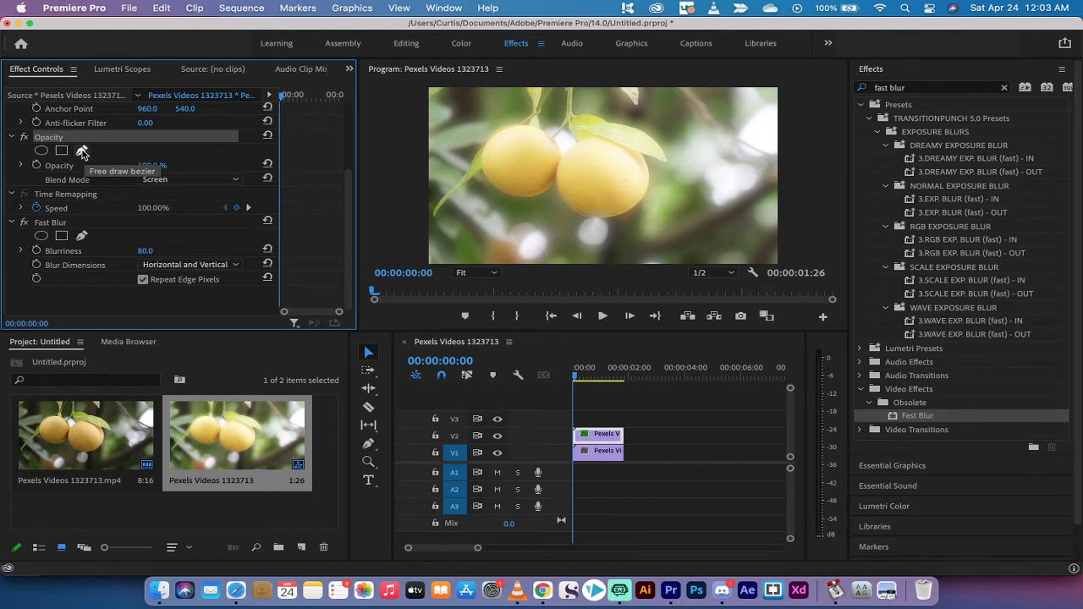
click(83, 152)
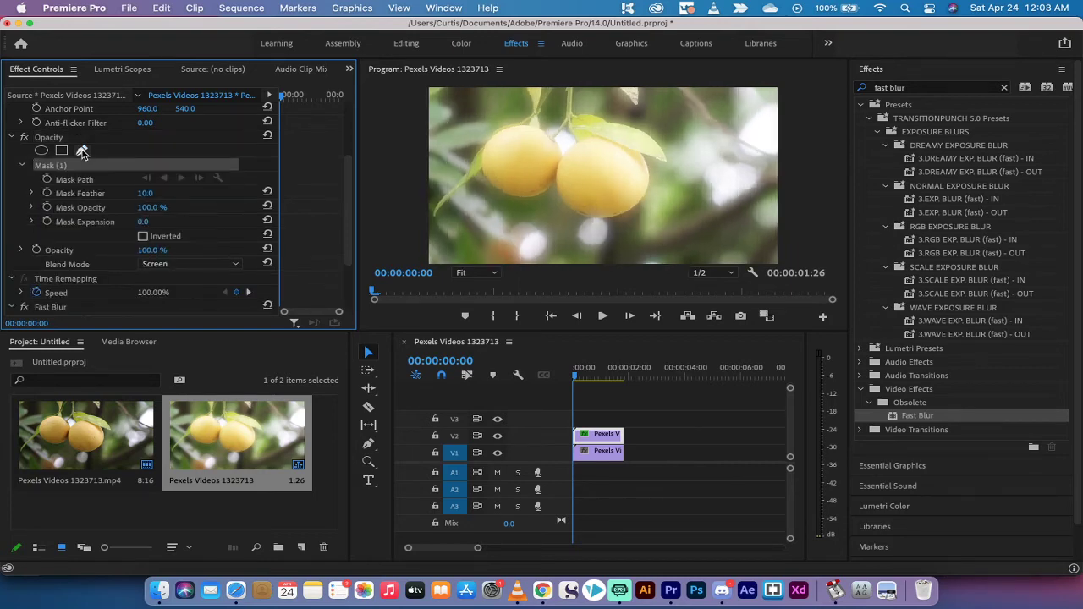
click(527, 125)
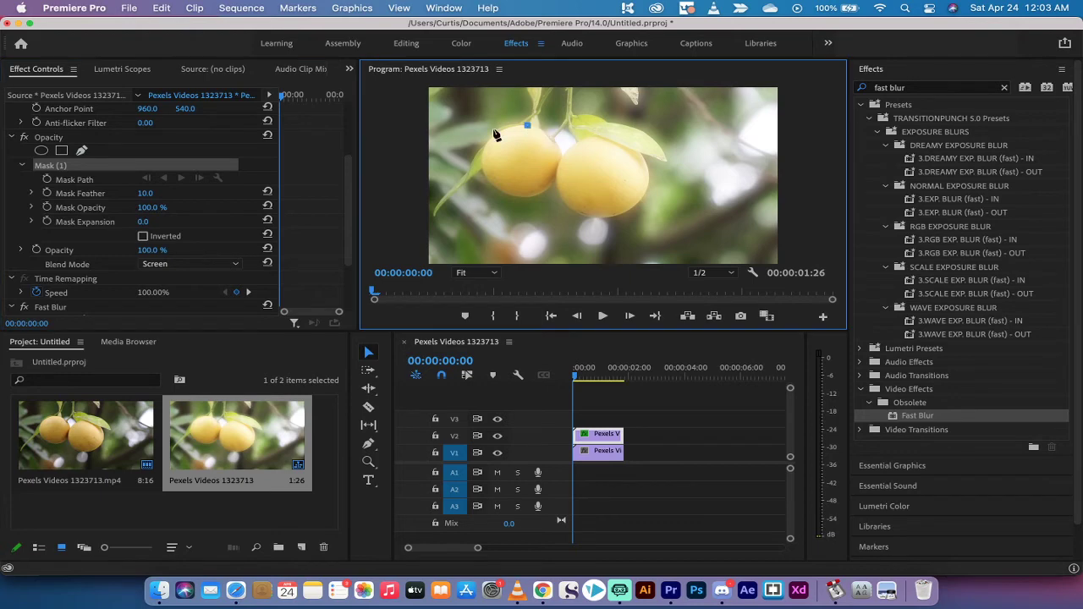
drag(483, 159, 494, 177)
drag(488, 190, 482, 202)
click(517, 198)
drag(534, 212, 556, 179)
Continue the mask around the right orange and close it at the first point.
drag(590, 219, 626, 225)
drag(648, 174, 641, 150)
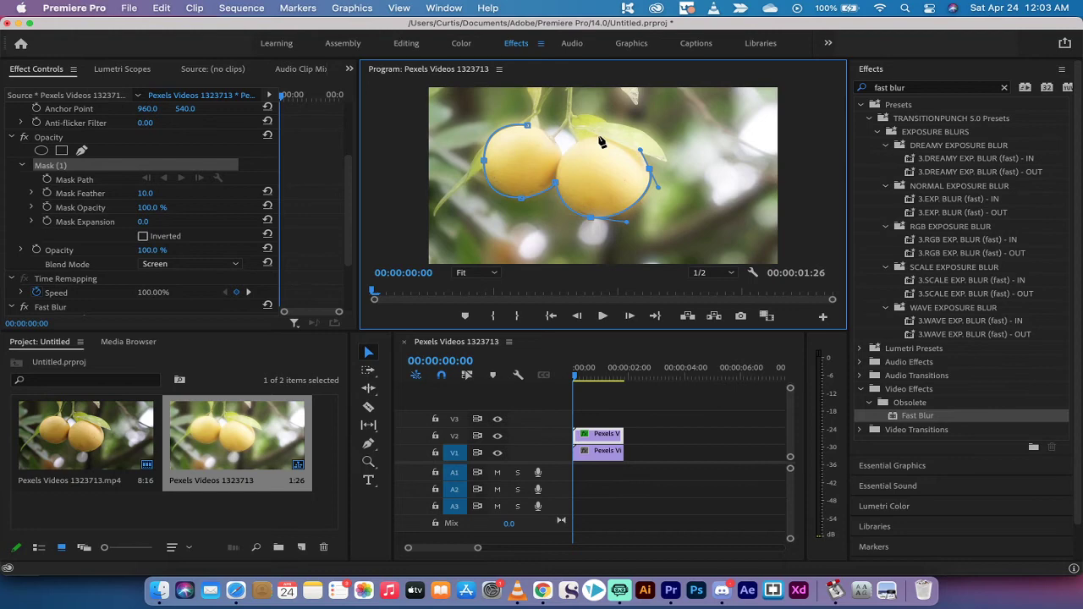
click(599, 137)
click(564, 153)
drag(564, 153, 563, 164)
mouse_move(528, 127)
mouse_down()
mouse_move(515, 137)
mouse_move(508, 128)
mouse_move(526, 127)
mouse_up()
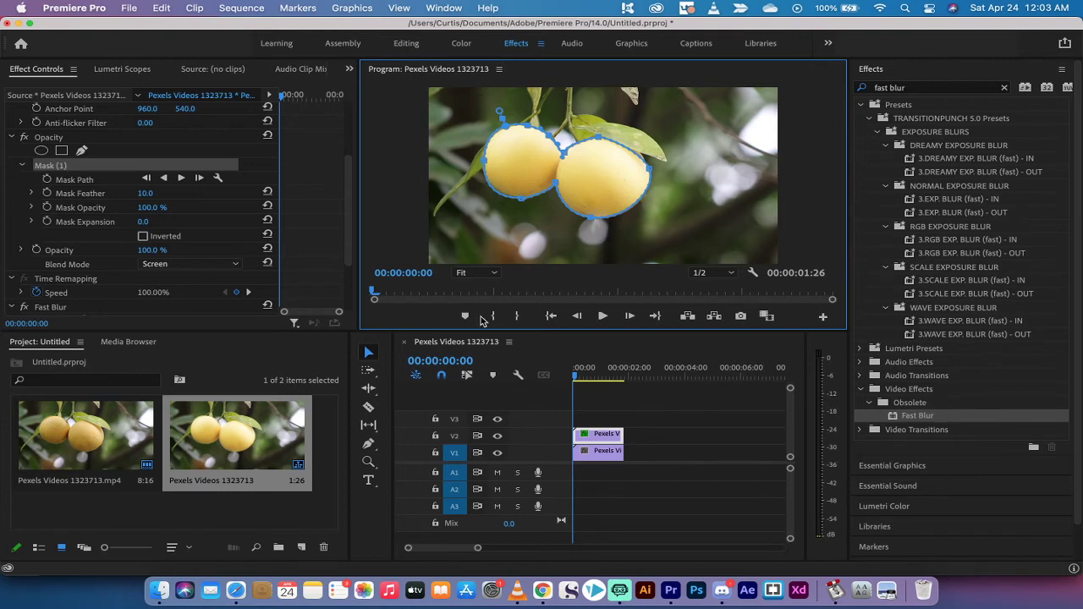
click(61, 167)
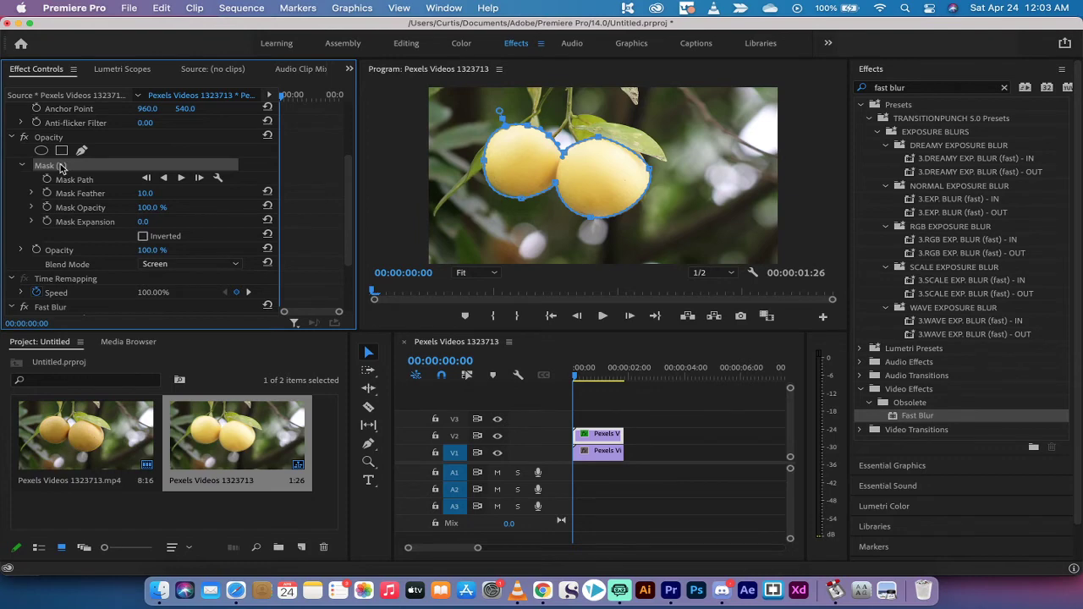
Target track V2, toggle its visibility to check the masked glow, and reselect the V2 clip.
click(649, 514)
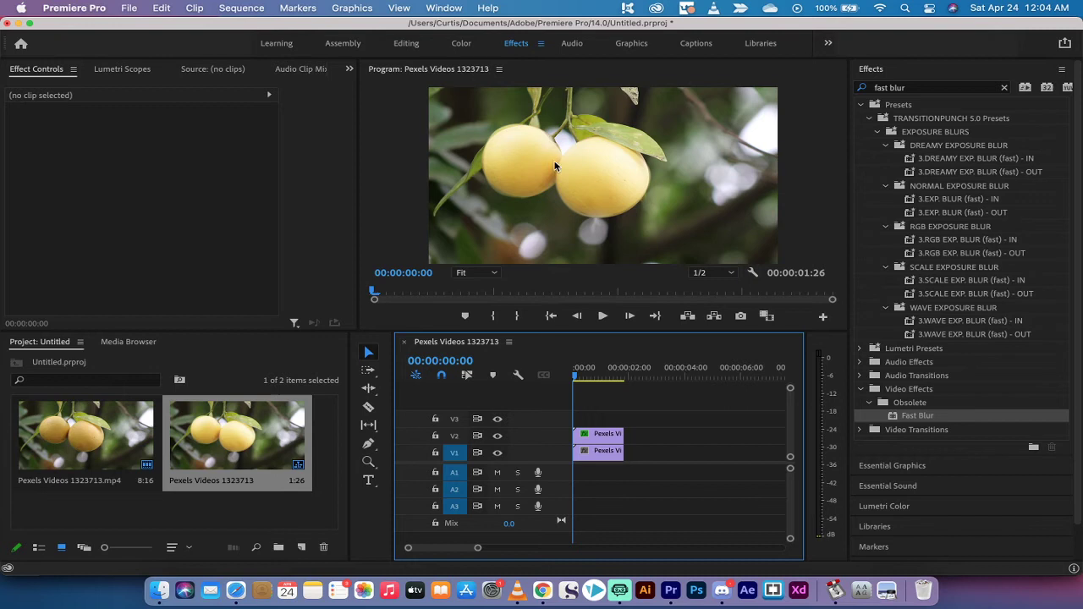
click(456, 437)
click(498, 437)
click(497, 437)
click(607, 435)
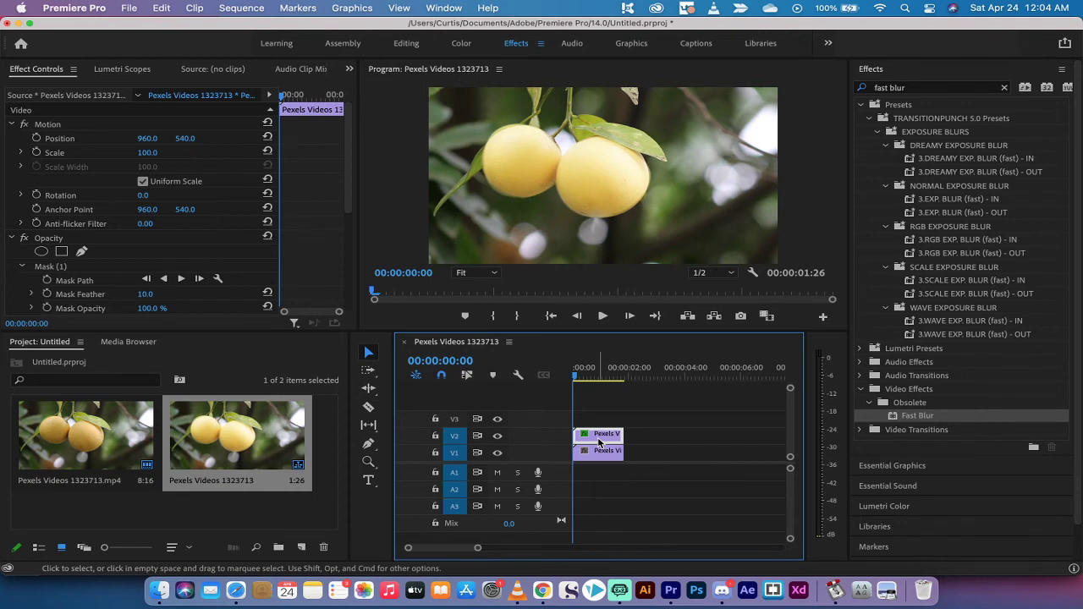
Alt-drag the V2 clip onto V3, then search the Effects panel for 'lighting effects'.
alt+drag(599, 440, 599, 417)
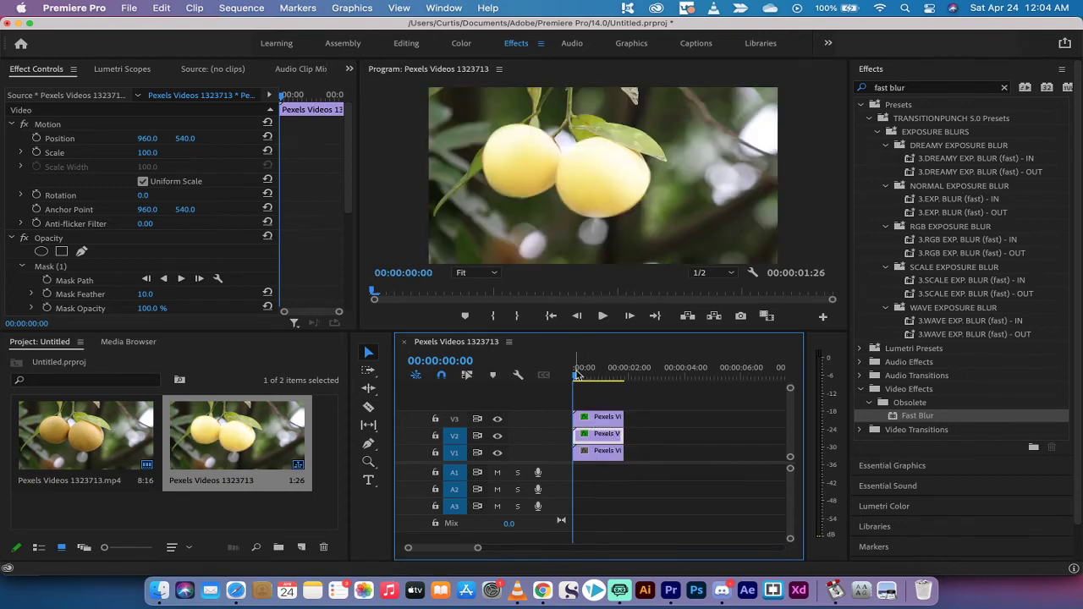
click(578, 375)
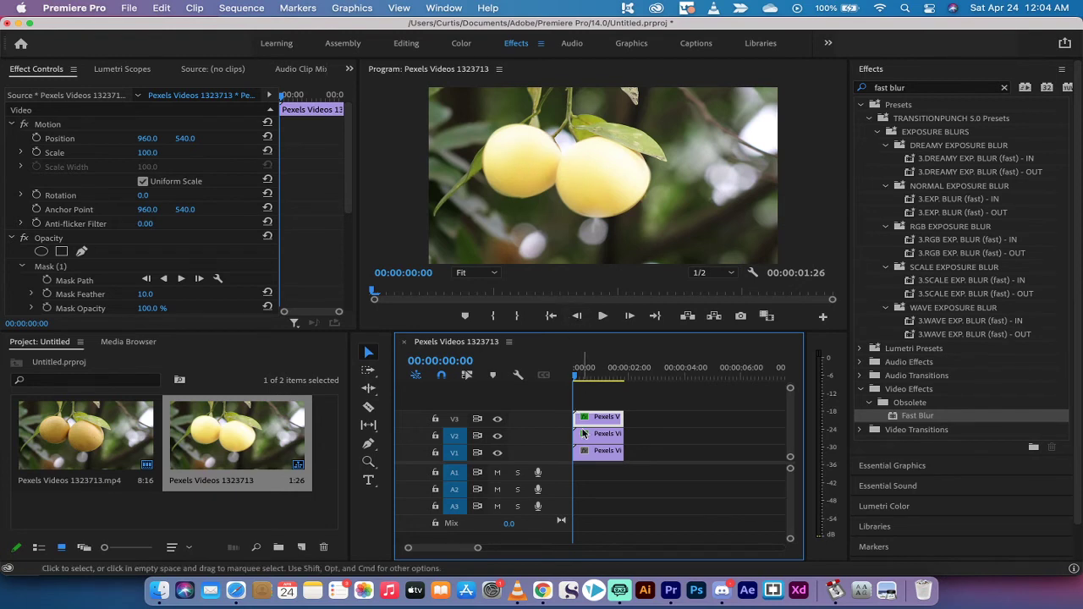
click(1003, 87)
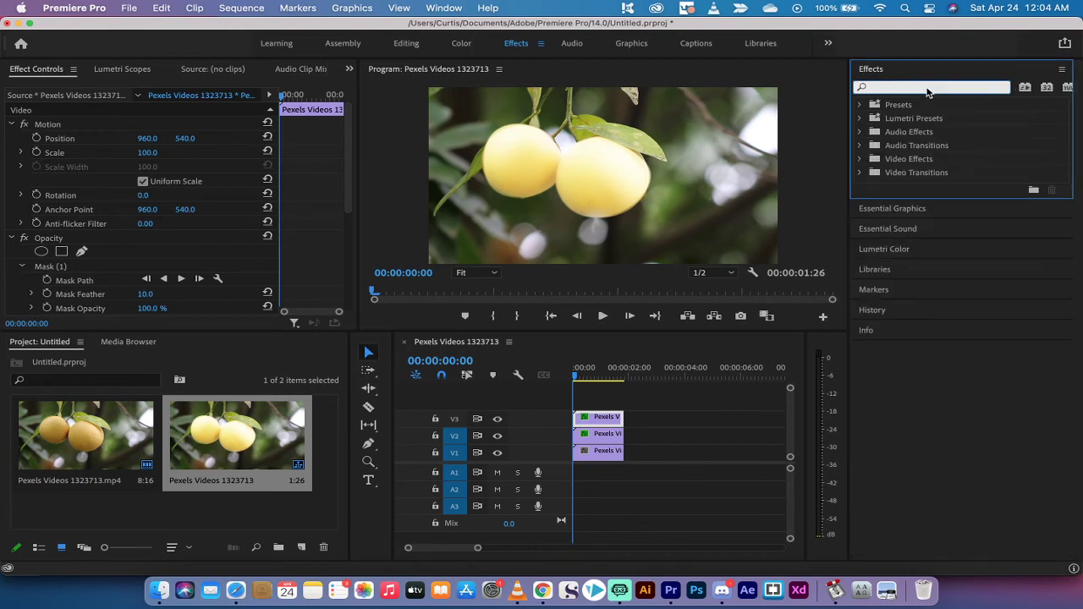
text(light)
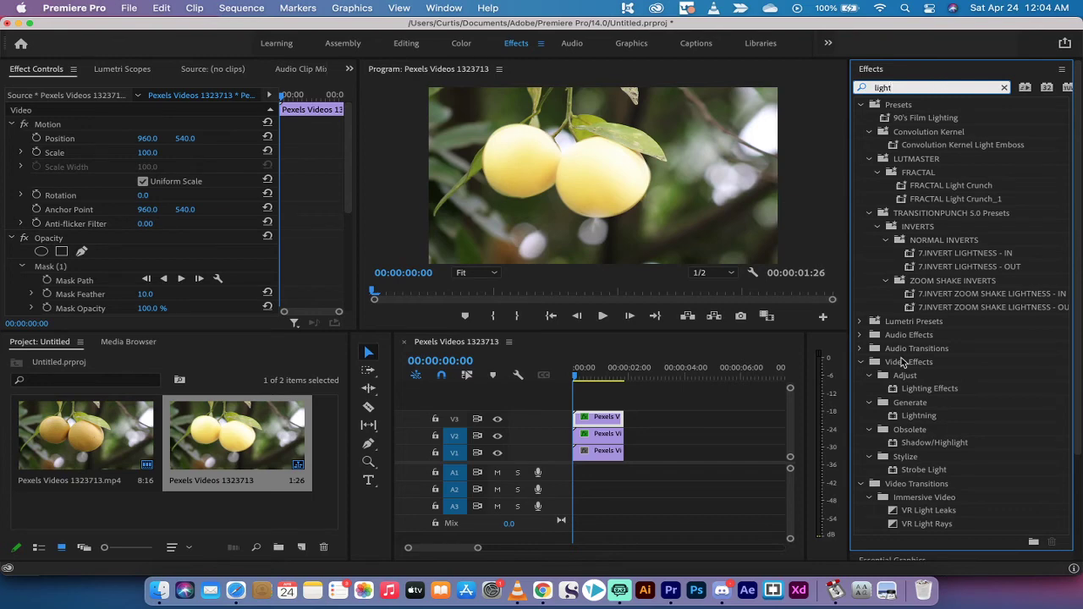
click(905, 391)
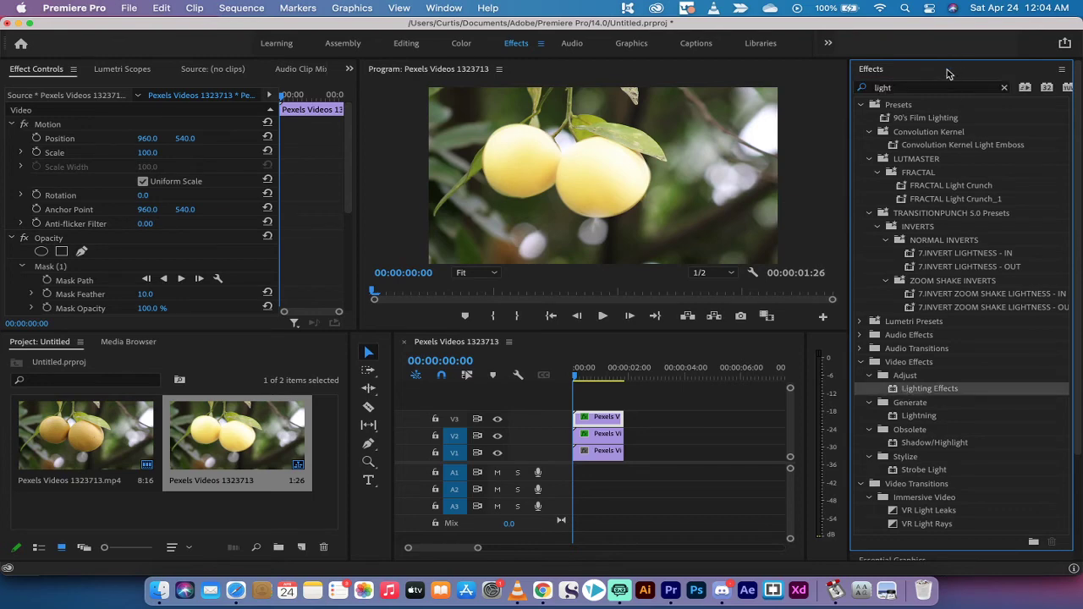
click(921, 96)
text(lighting effects)
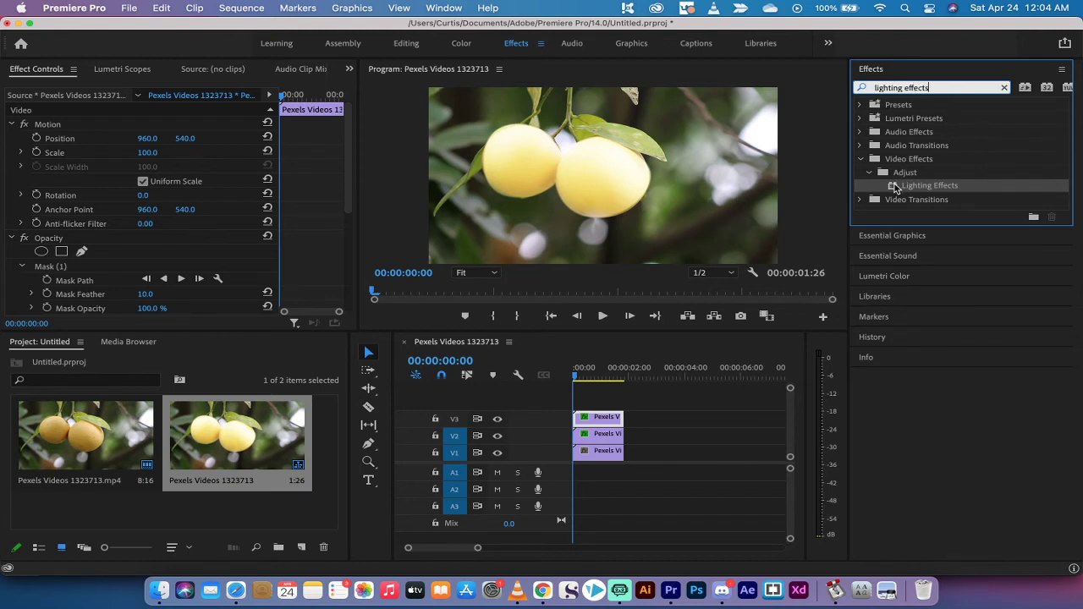
Drop Lighting Effects onto the copied fruit clip on V3 and expand its Light 1 settings.
drag(895, 188, 586, 419)
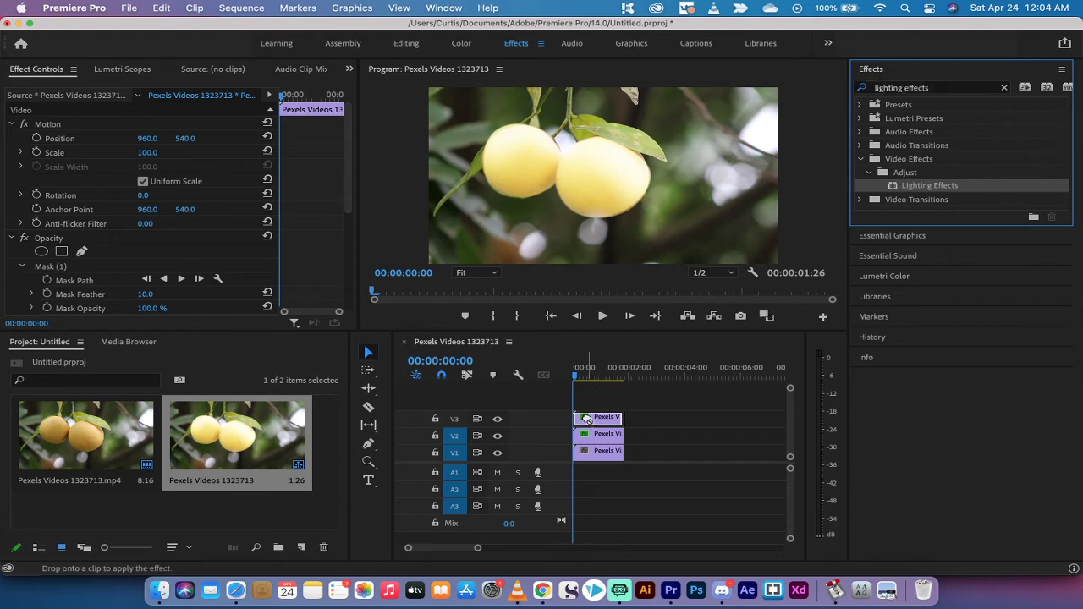
click(606, 420)
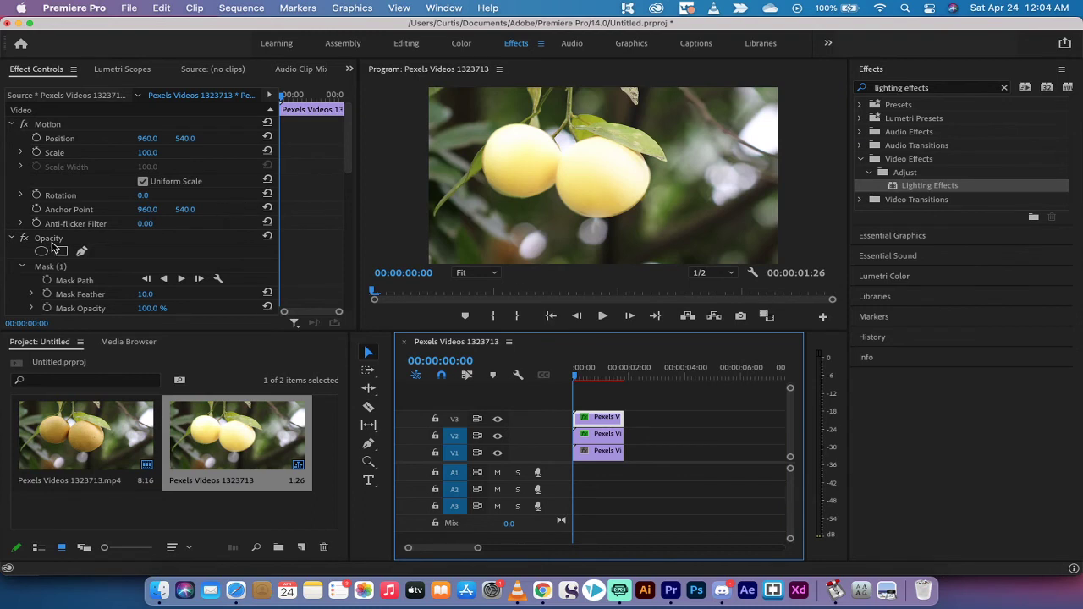
scroll(52, 245, down, 10)
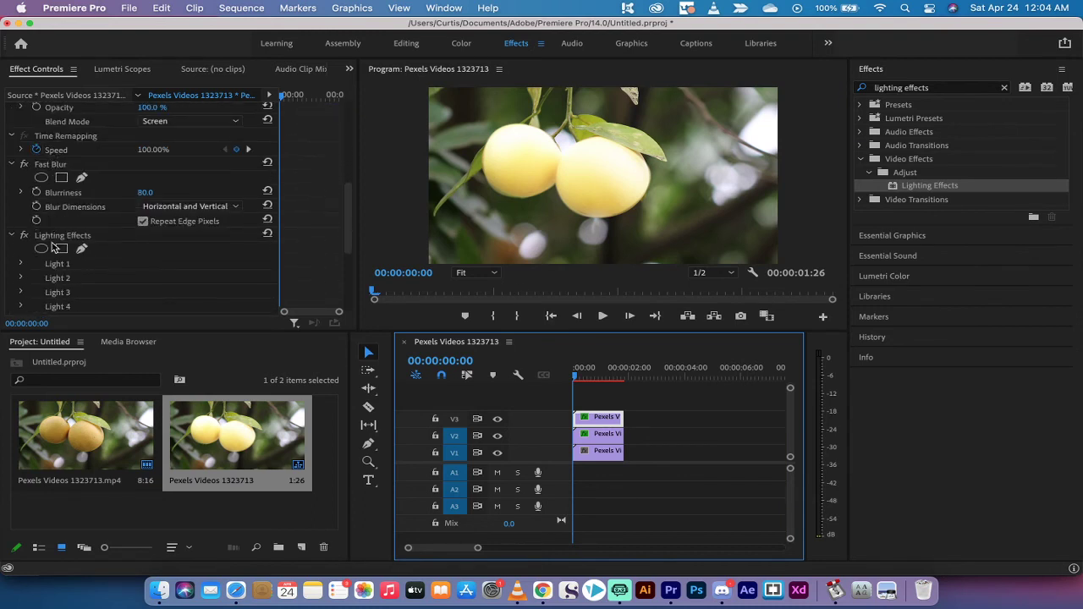
scroll(52, 245, down, 3)
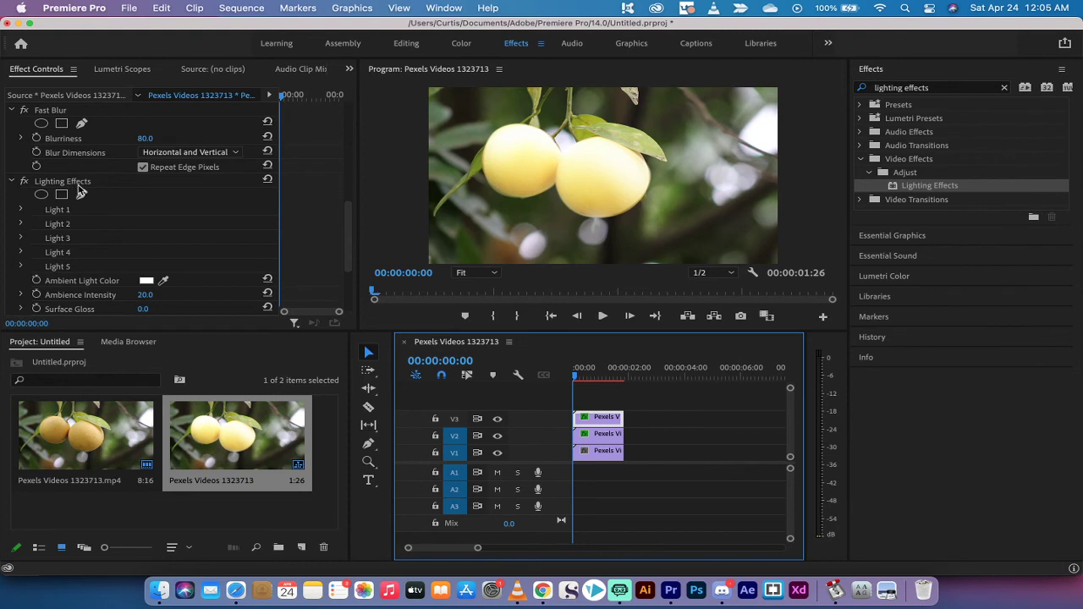
click(73, 183)
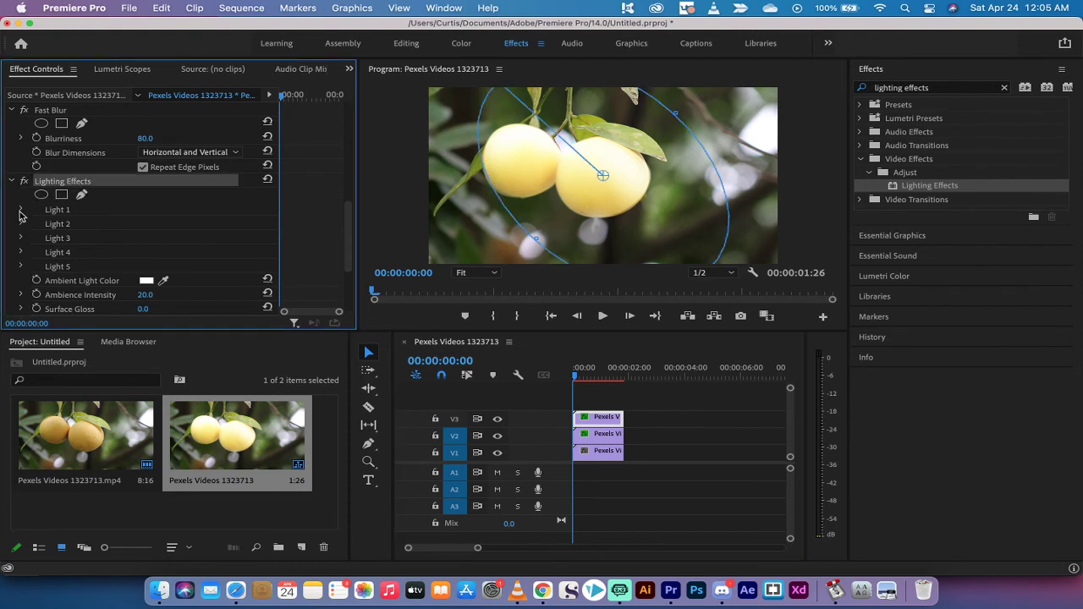
click(21, 211)
click(64, 212)
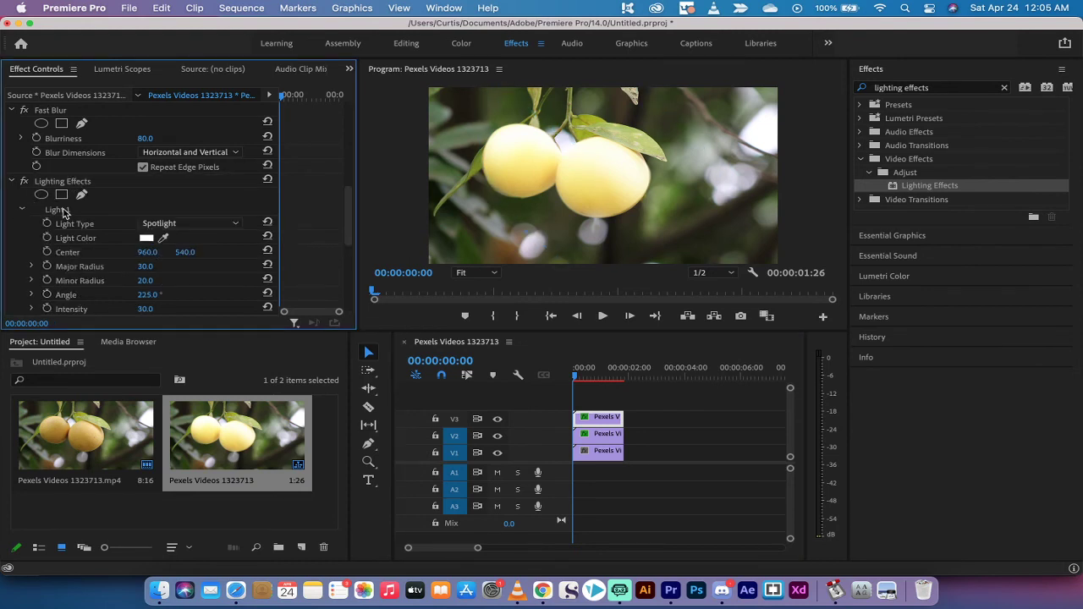
Set Light 1's colour to pure red, FF0000.
click(145, 238)
drag(719, 413, 733, 433)
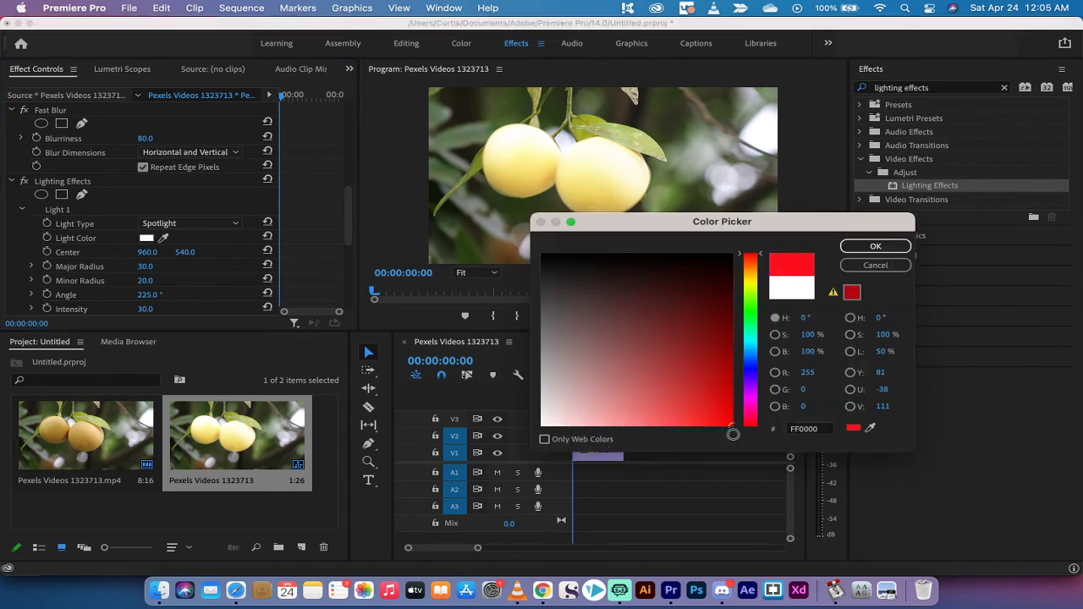
click(875, 248)
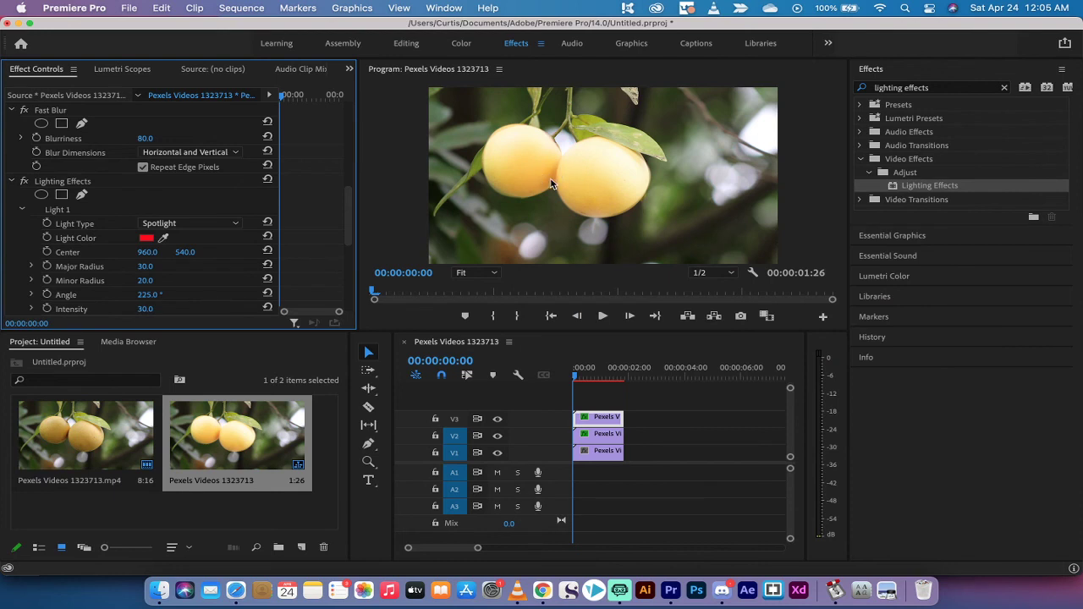
Switch Light 1 to a Directional light type and target track V3.
click(186, 224)
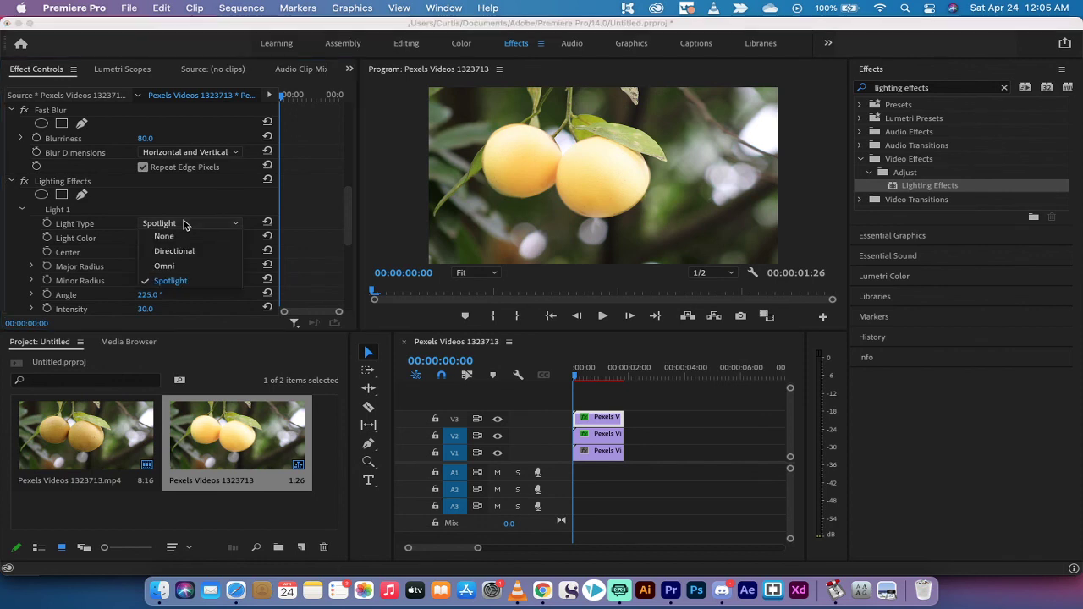
click(181, 250)
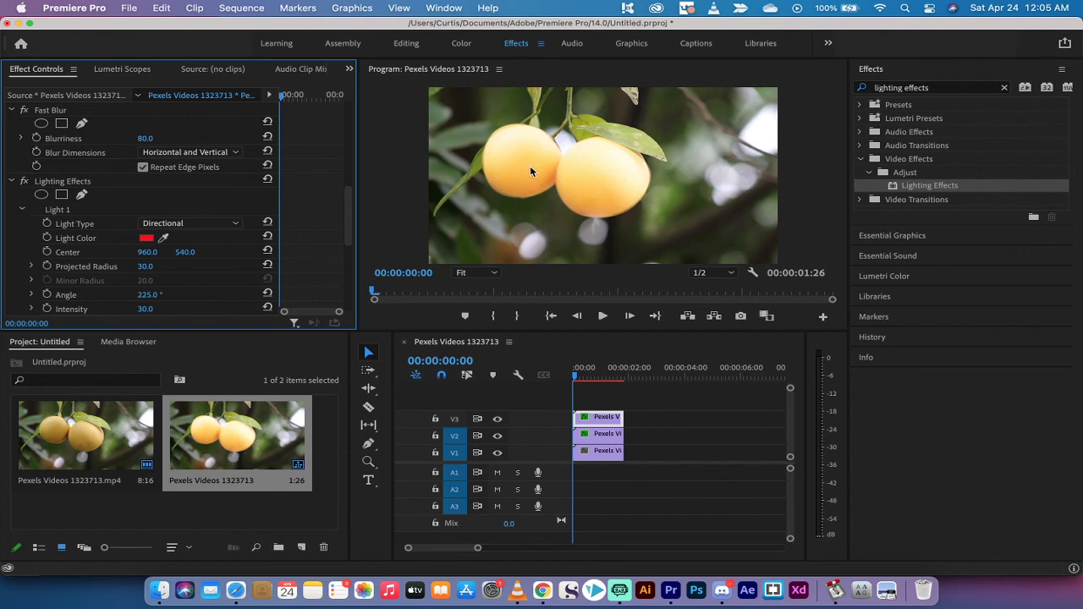
click(471, 432)
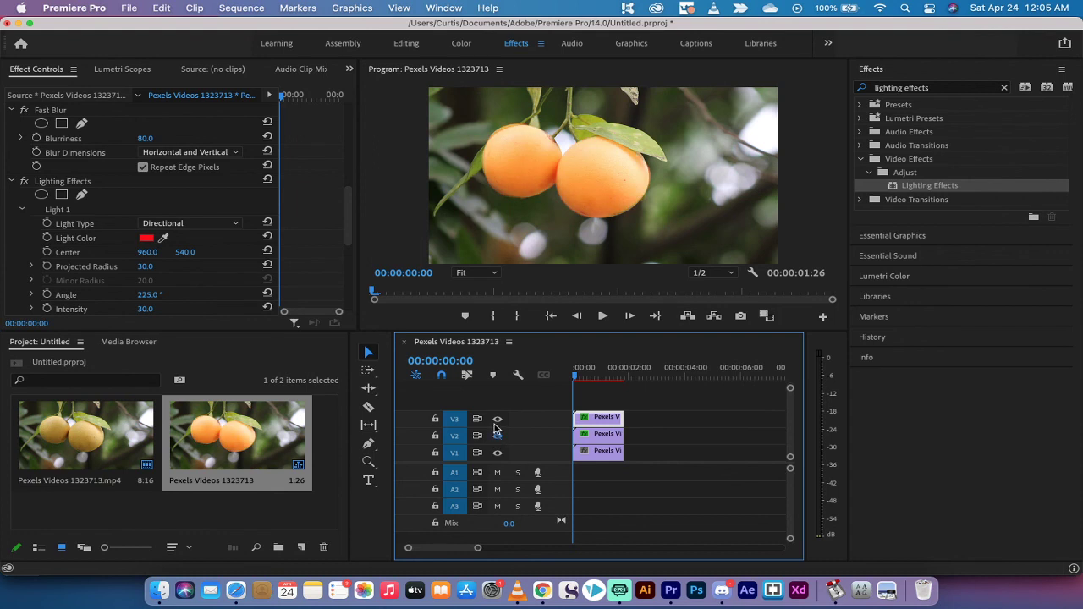
click(497, 418)
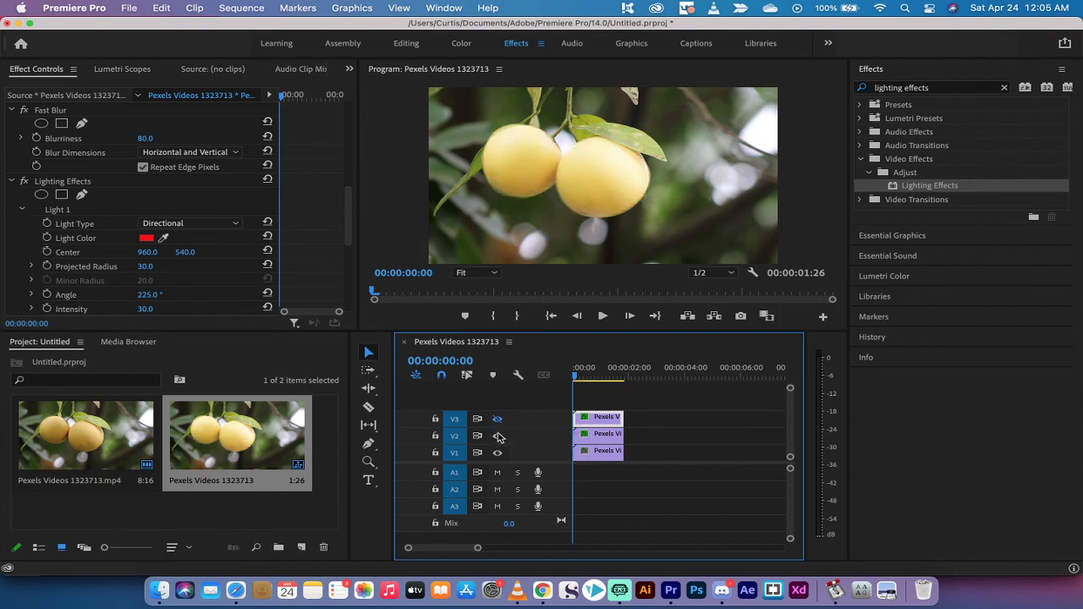
click(499, 419)
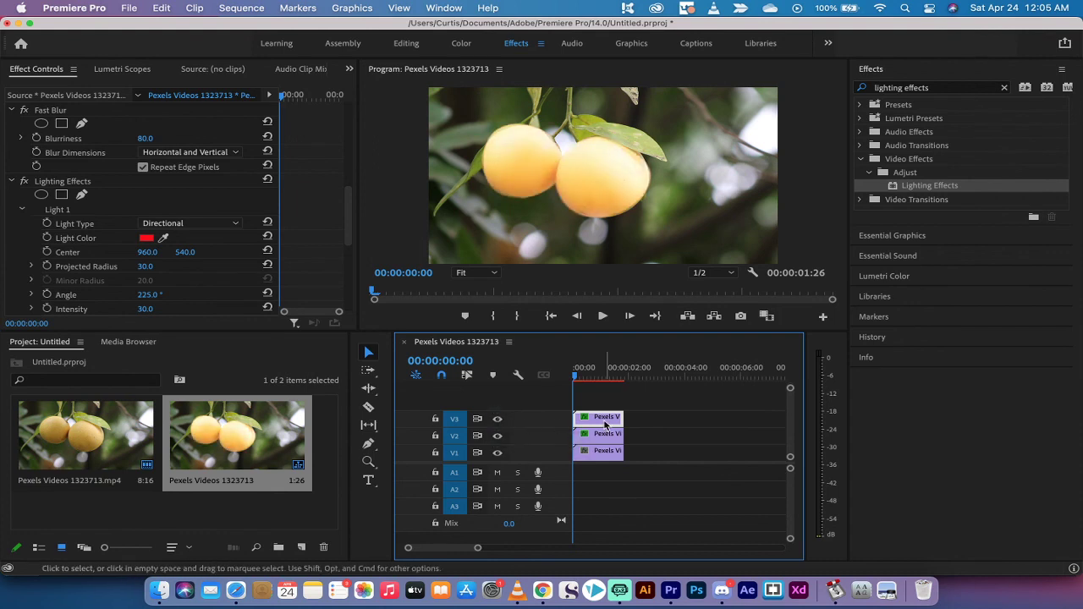